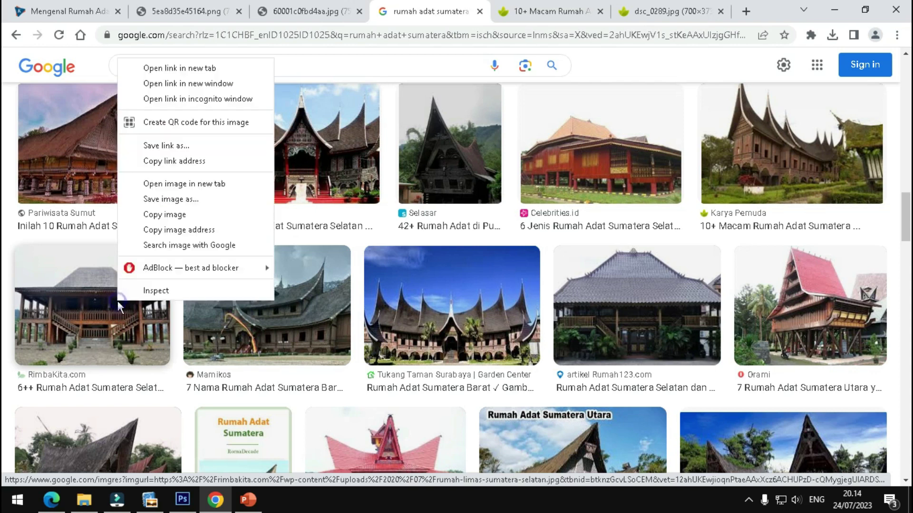
- Copy the grey-roofed stilt house photo from the Google Images results
right_click(96, 301)
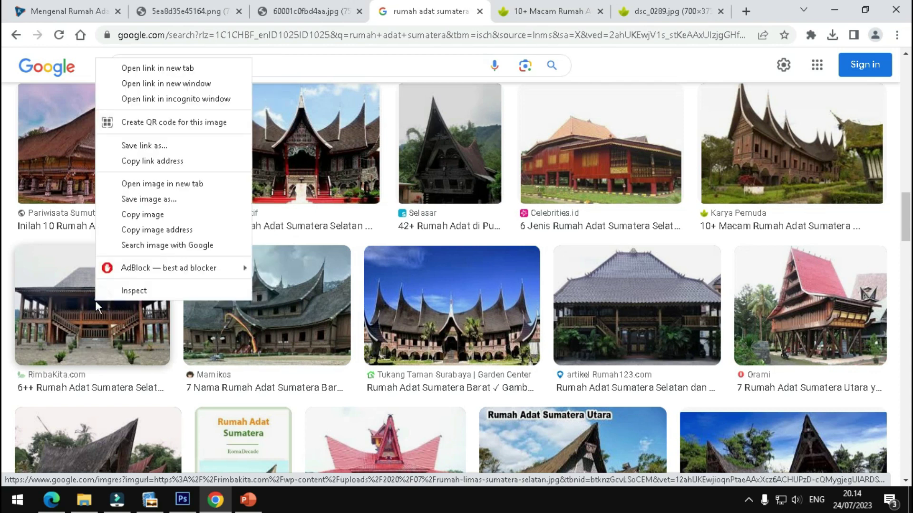
right_click(53, 304)
click(100, 216)
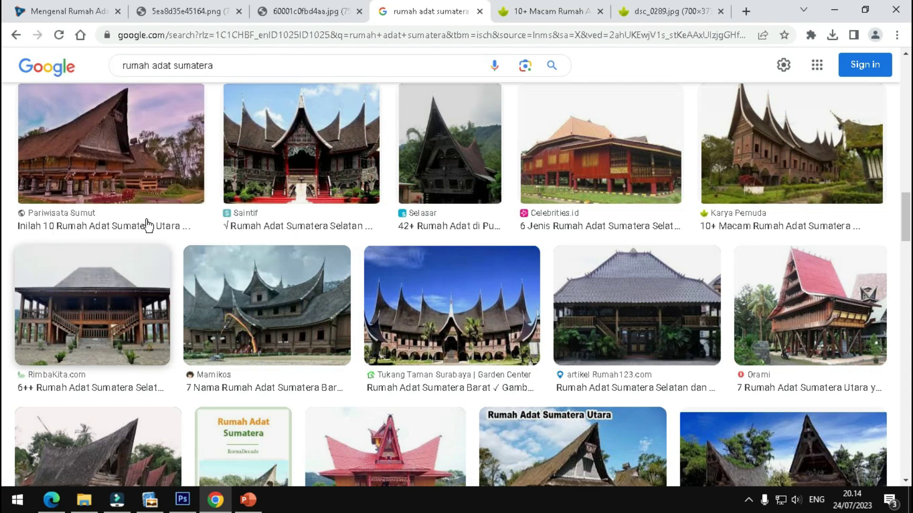
- Paste the stilt house photo onto slide 2 and drag it to the collage's lower-left
click(248, 499)
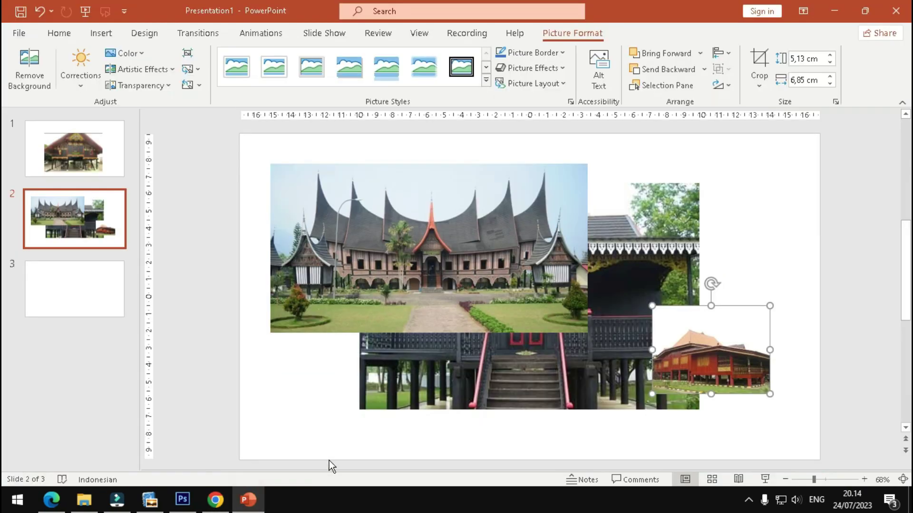
click(341, 404)
click(24, 61)
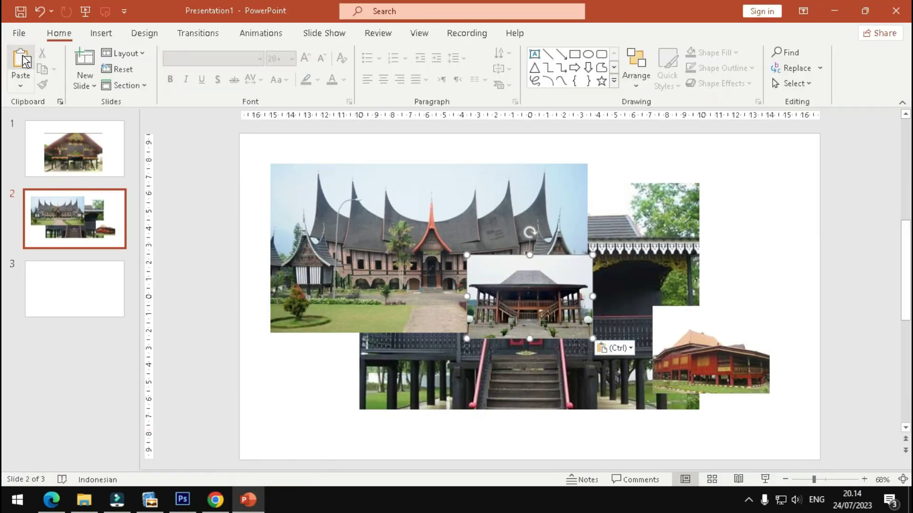
drag(548, 303, 351, 381)
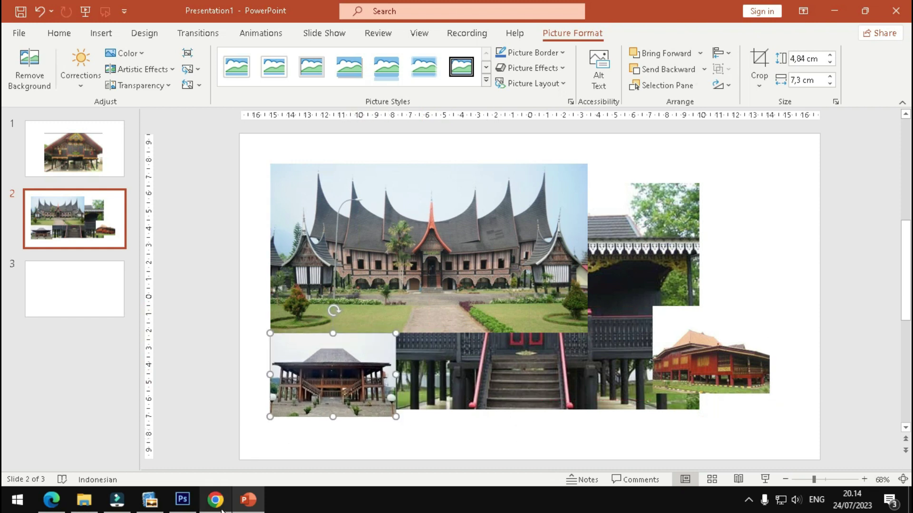
click(215, 500)
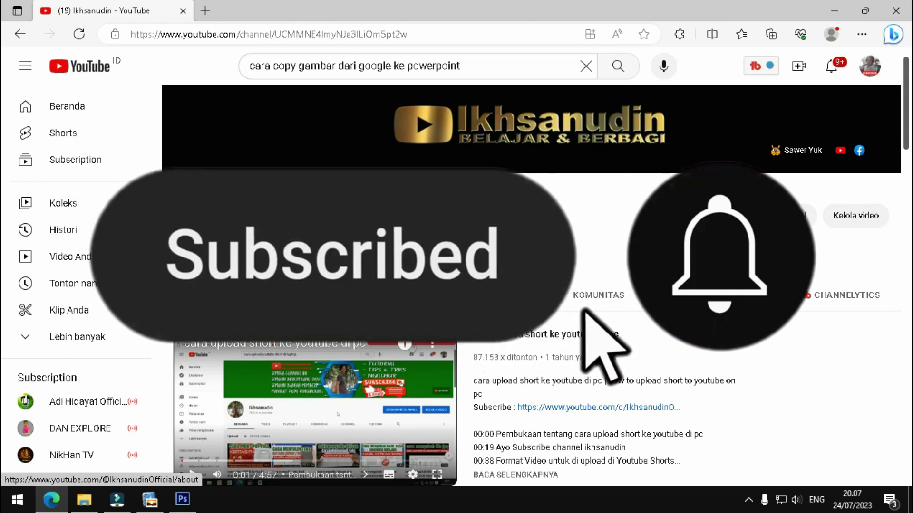
- Scroll the YouTube channel page and minimise the Edge window to reveal the desktop
scroll(574, 233, down, 5)
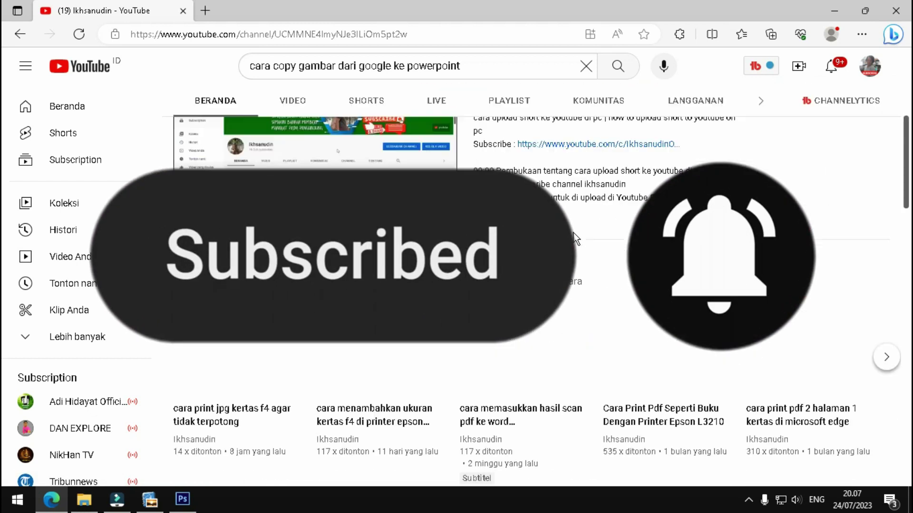
scroll(574, 232, down, 5)
scroll(574, 237, up, 4)
scroll(556, 236, up, 6)
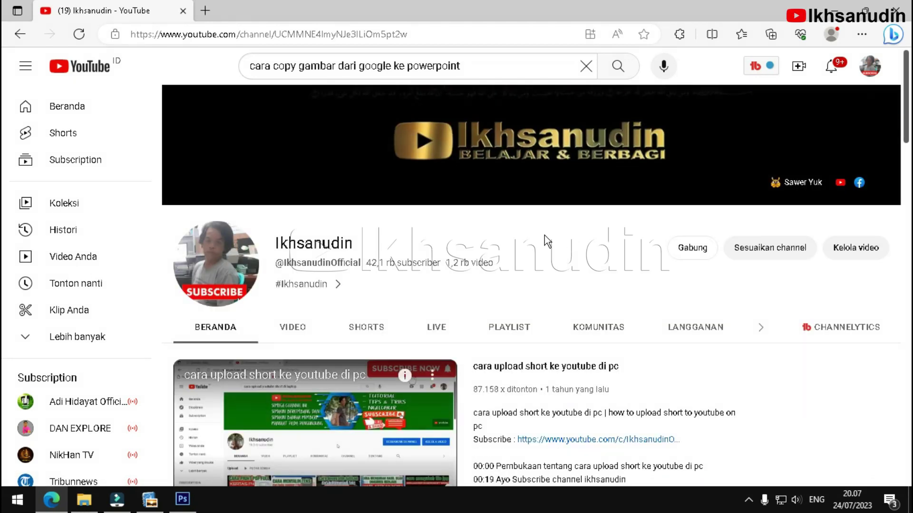
click(835, 13)
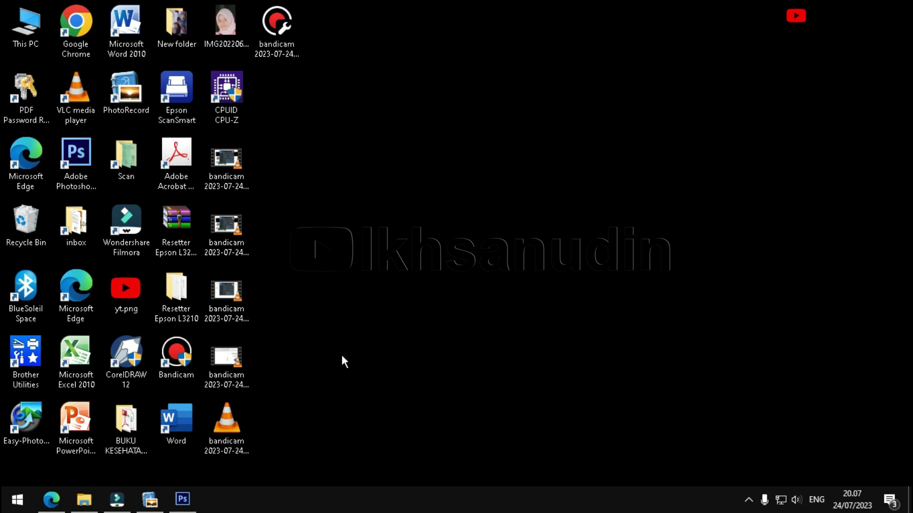
- Launch Chrome maximised and search Google for 'rumah adat sumatera'
double_click(81, 31)
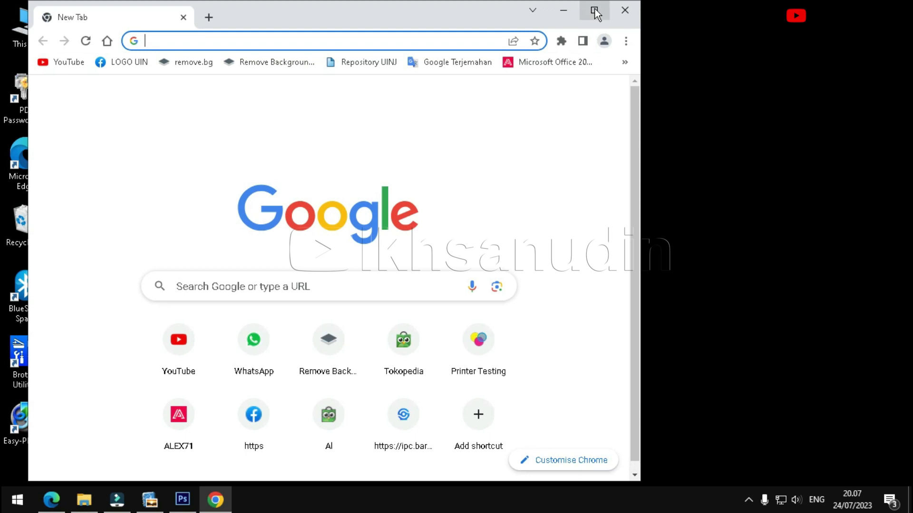
click(594, 10)
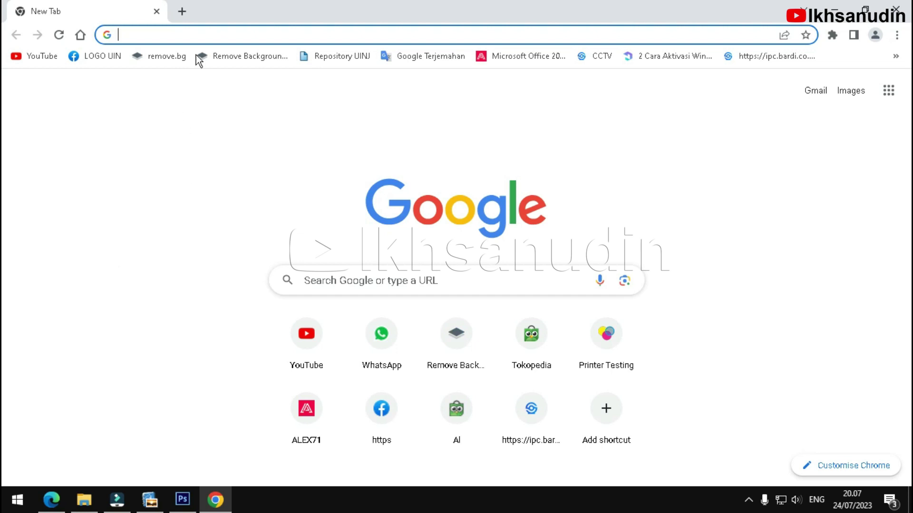
click(201, 28)
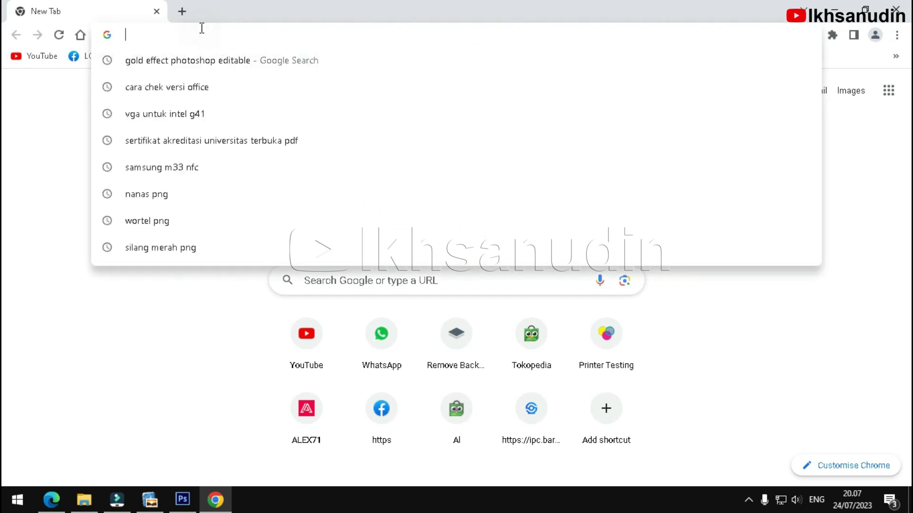
click(45, 125)
click(338, 276)
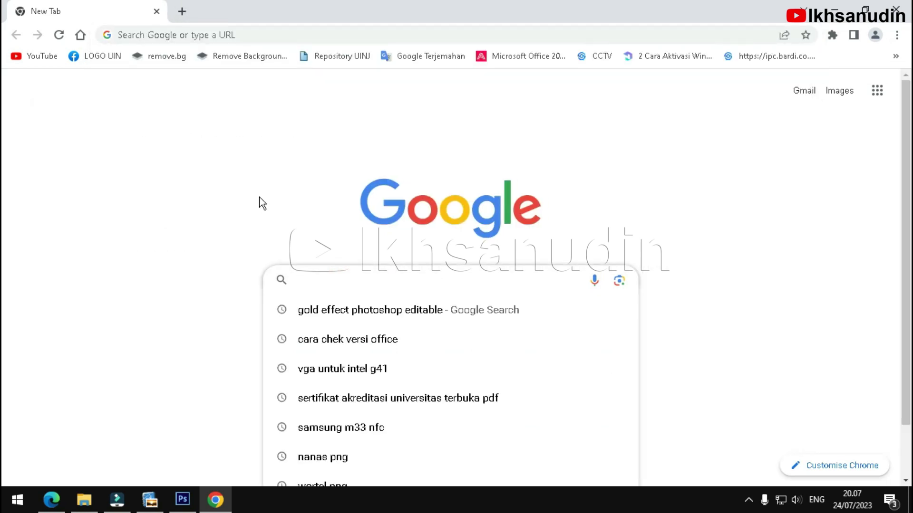
click(260, 201)
click(340, 275)
text(rumah adat sumate)
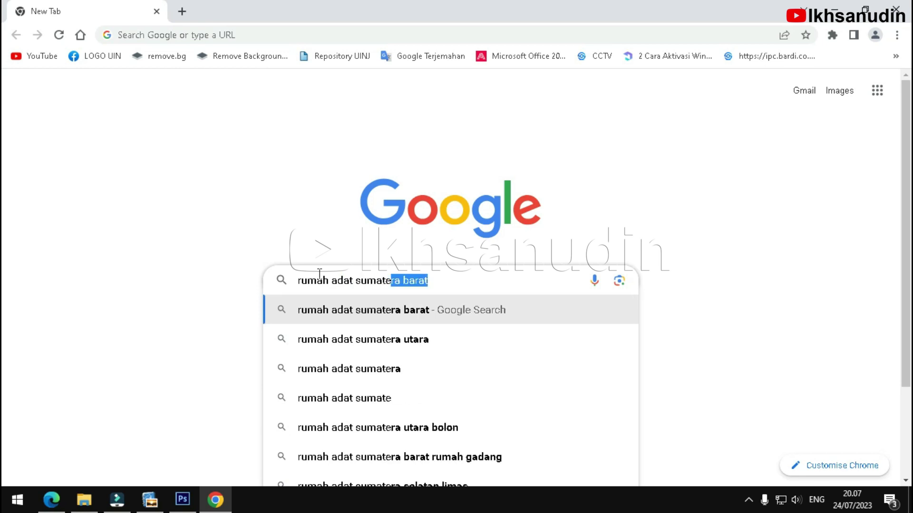
text(ra)
key(BackSpace)
key(Return)
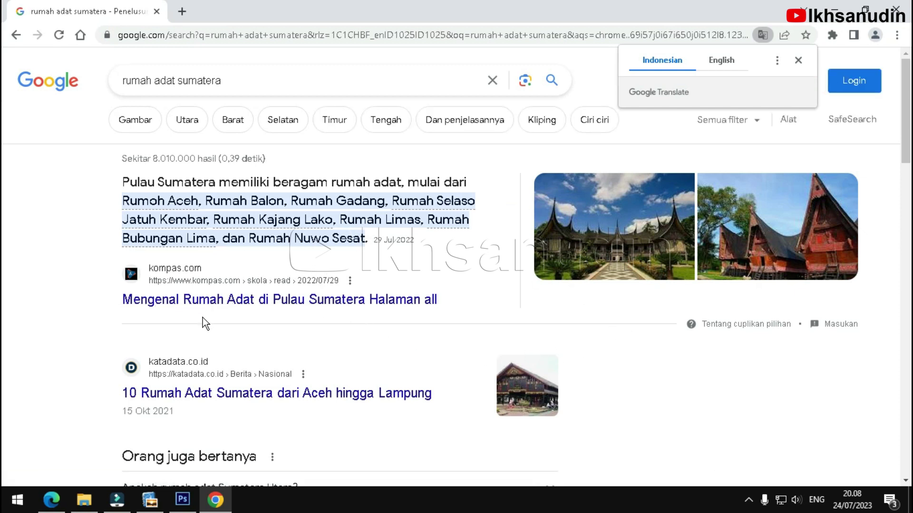
- Open the Kompas article 'Mengenal Rumah Adat di Pulau Sumatera' and scroll down through its photos
click(280, 300)
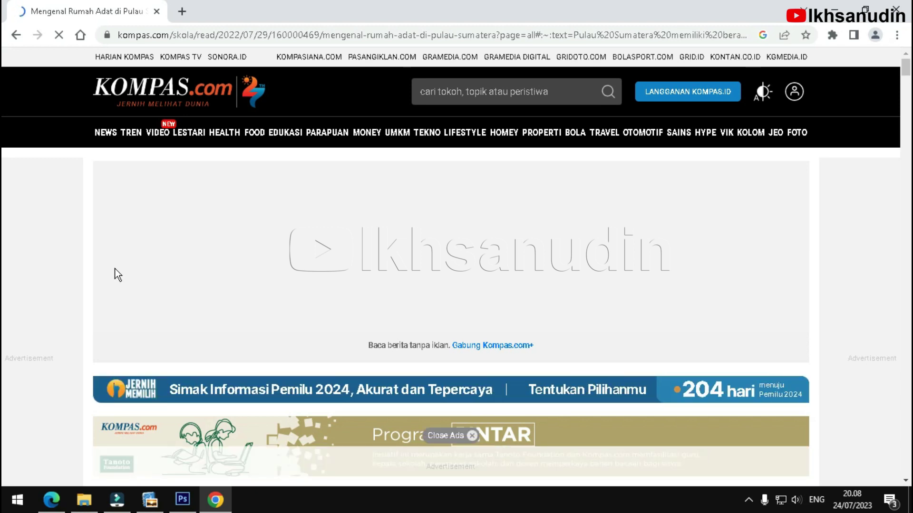
scroll(117, 275, down, 7)
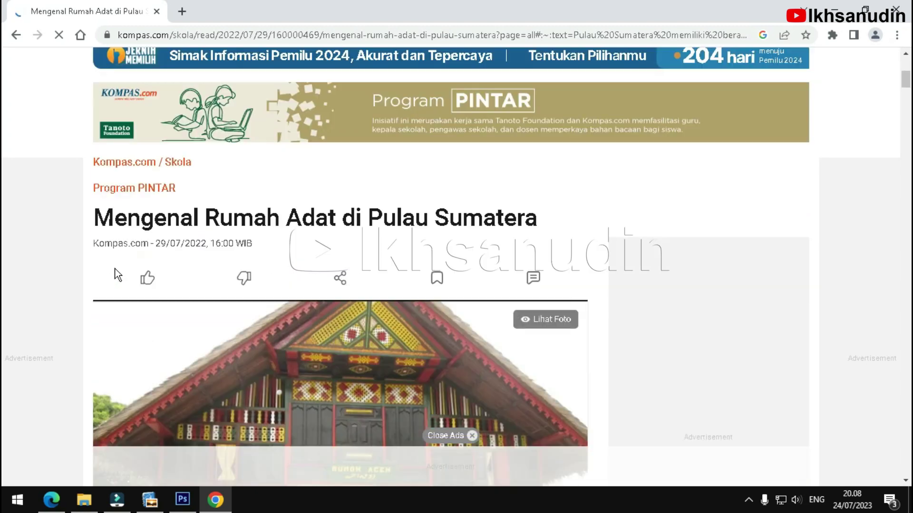
scroll(117, 275, down, 3)
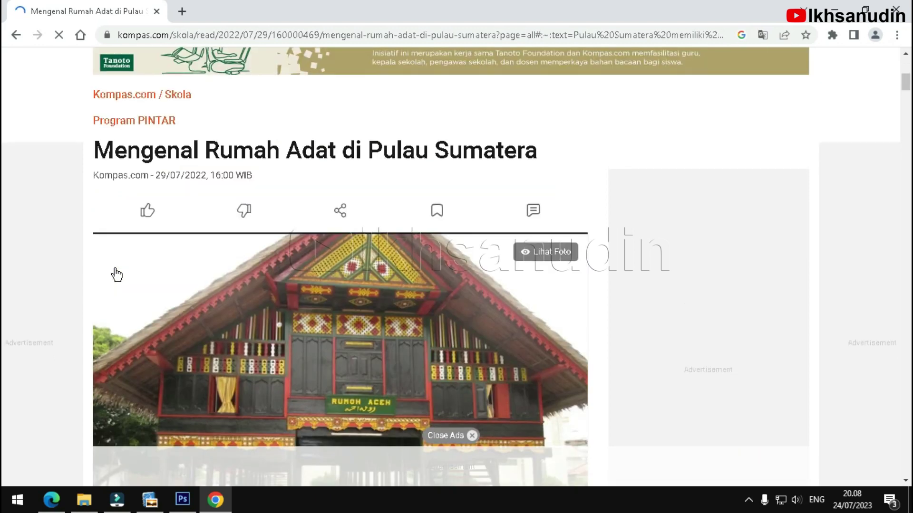
scroll(117, 274, down, 7)
scroll(117, 275, down, 6)
scroll(116, 275, down, 5)
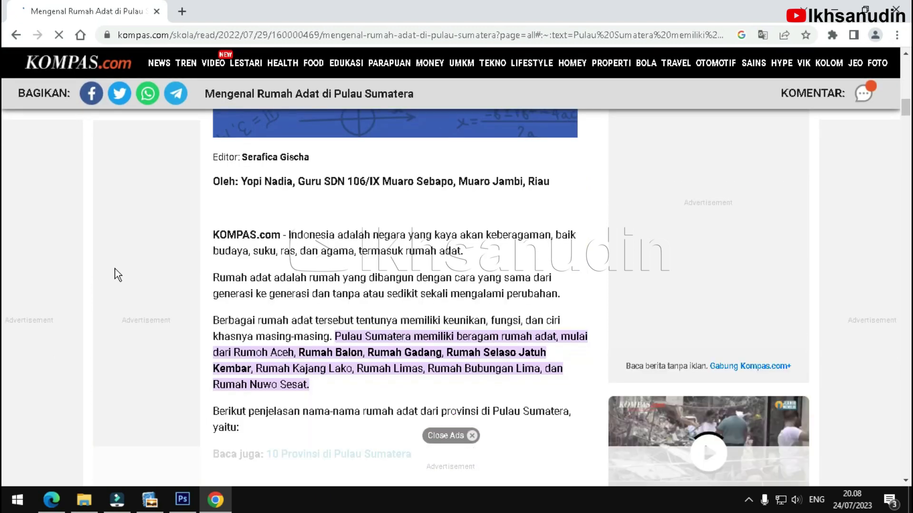
scroll(117, 274, down, 4)
scroll(117, 274, down, 3)
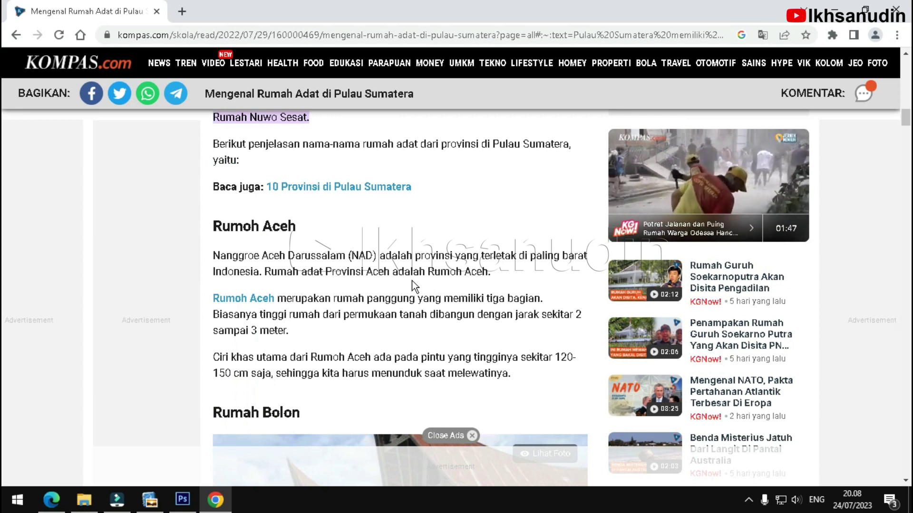
- Browse back through the article's house photos, then show the desktop from the taskbar
scroll(412, 280, up, 7)
scroll(412, 280, up, 6)
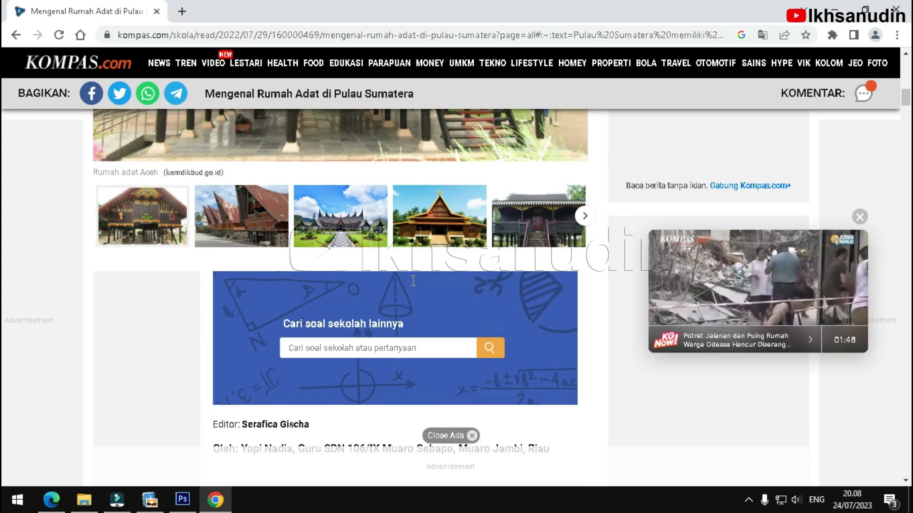
scroll(412, 280, up, 5)
scroll(413, 280, down, 4)
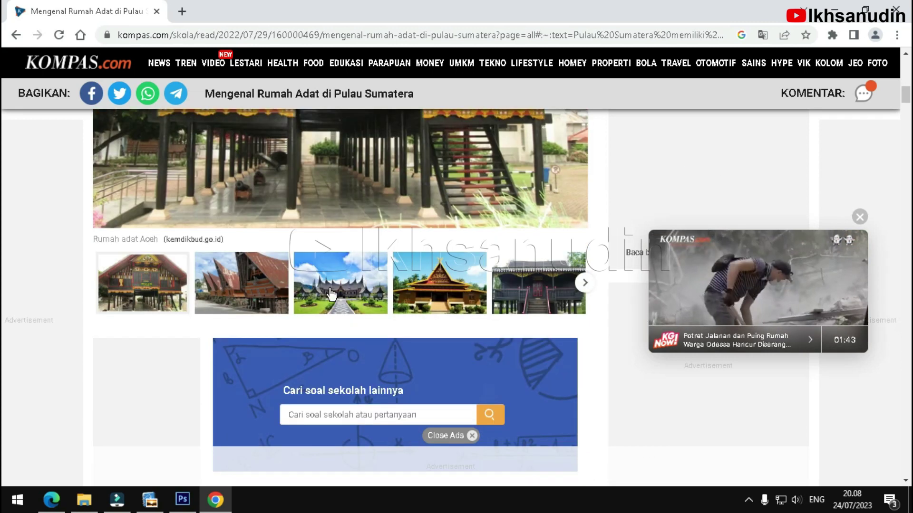
scroll(74, 295, up, 4)
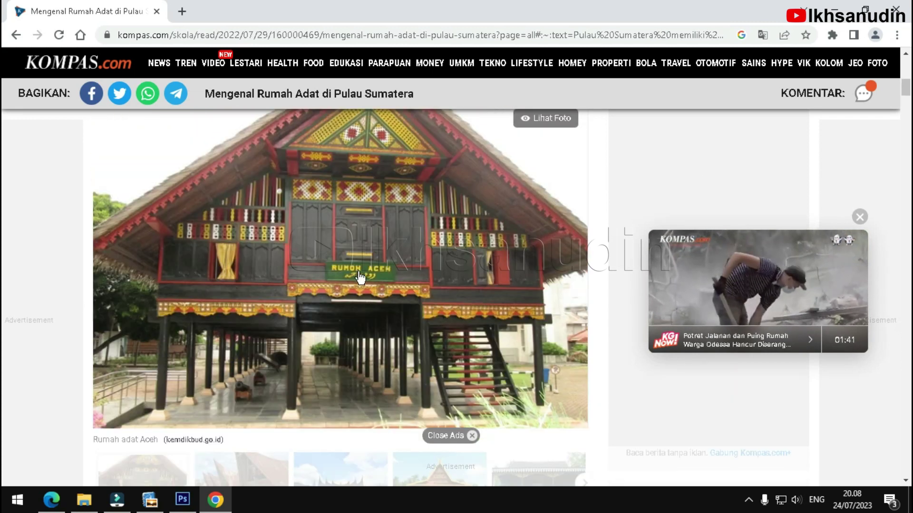
scroll(409, 295, up, 1)
scroll(410, 295, down, 4)
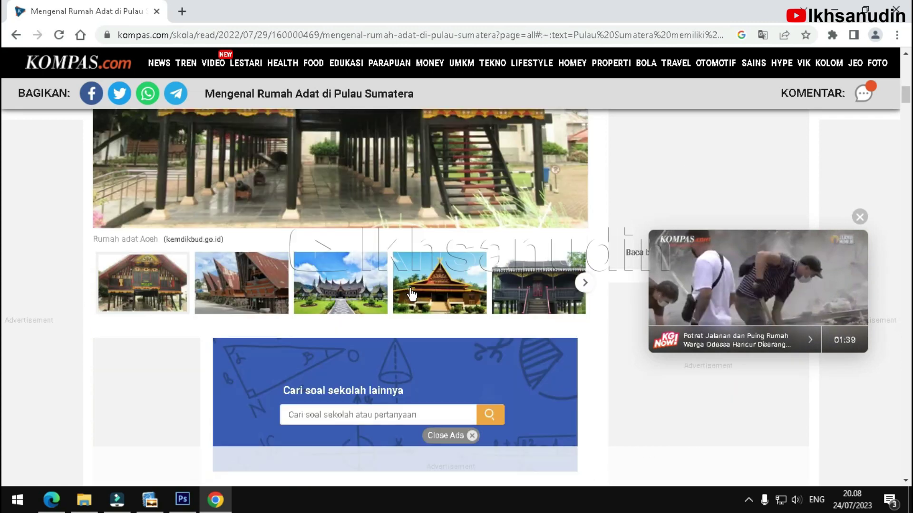
scroll(428, 309, down, 8)
scroll(454, 321, down, 7)
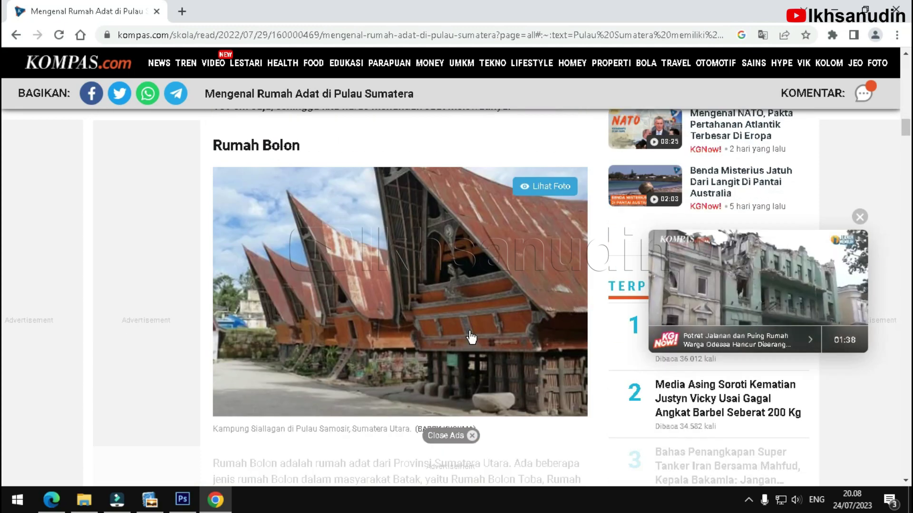
scroll(472, 332, up, 10)
scroll(326, 288, up, 8)
scroll(326, 288, up, 4)
scroll(326, 288, down, 4)
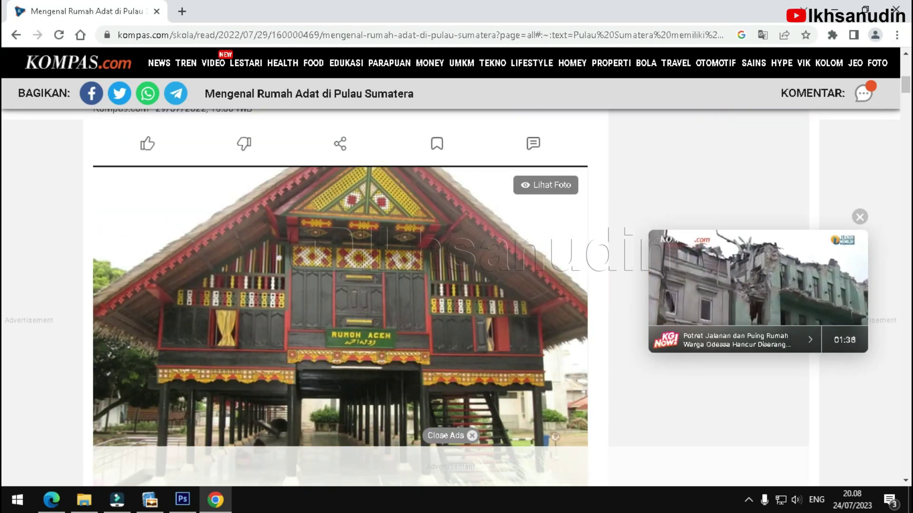
right_click(511, 501)
click(588, 421)
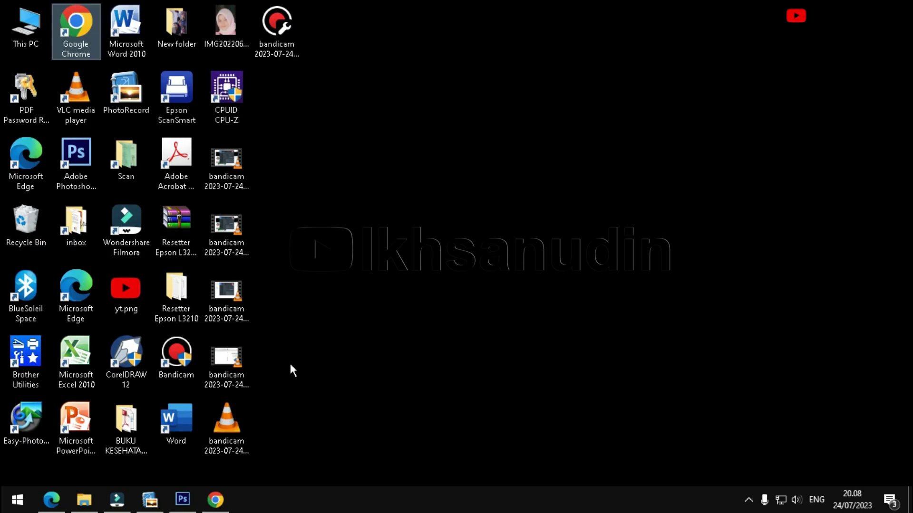
- Launch PowerPoint with a blank presentation and delete slide 1's title and subtitle placeholders
click(19, 504)
mouse_move(64, 219)
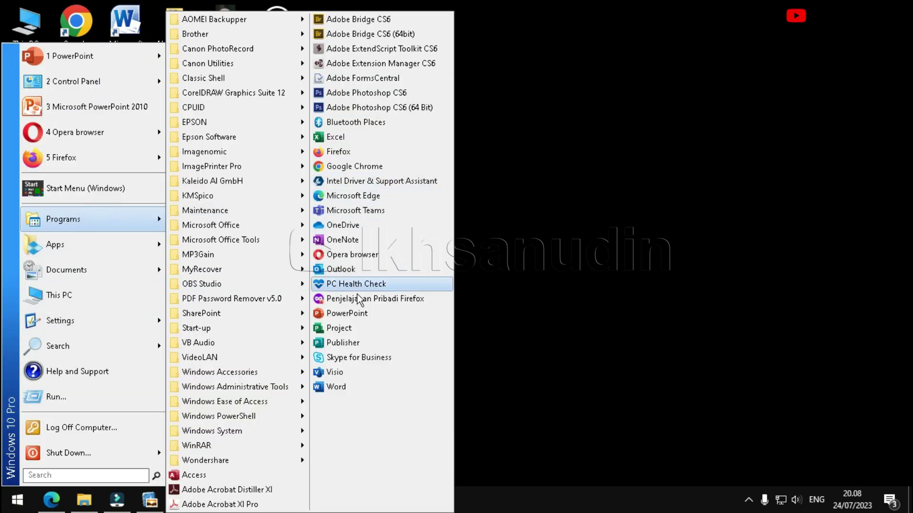
click(406, 313)
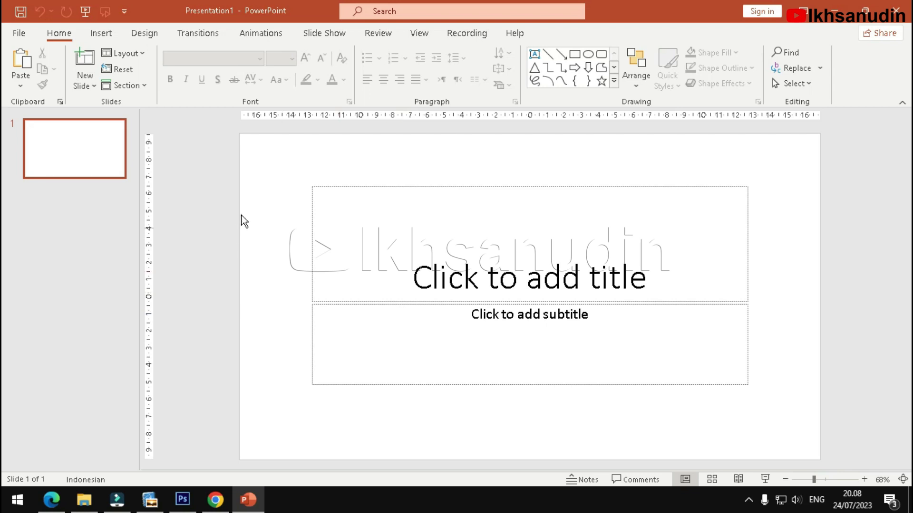
drag(253, 158, 890, 421)
key(Delete)
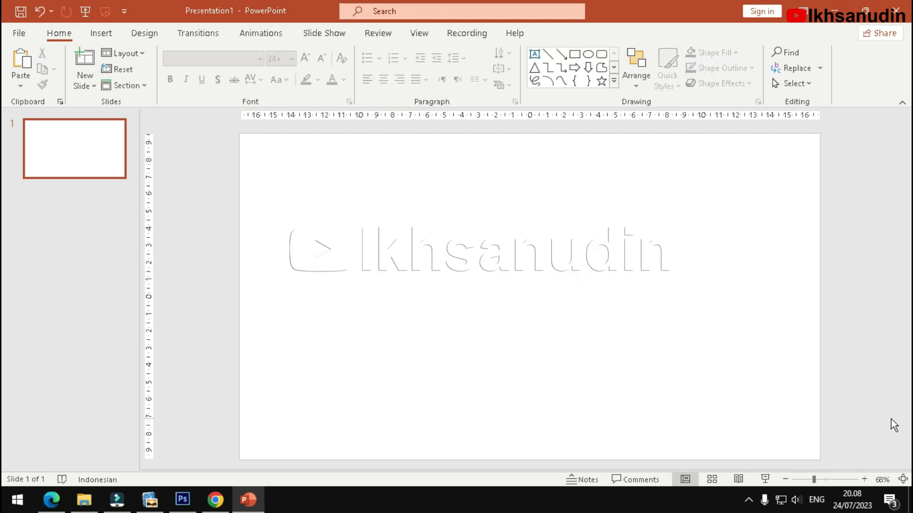
- Open the Rumah Aceh photo from the Kompas article gallery in a new tab
click(217, 500)
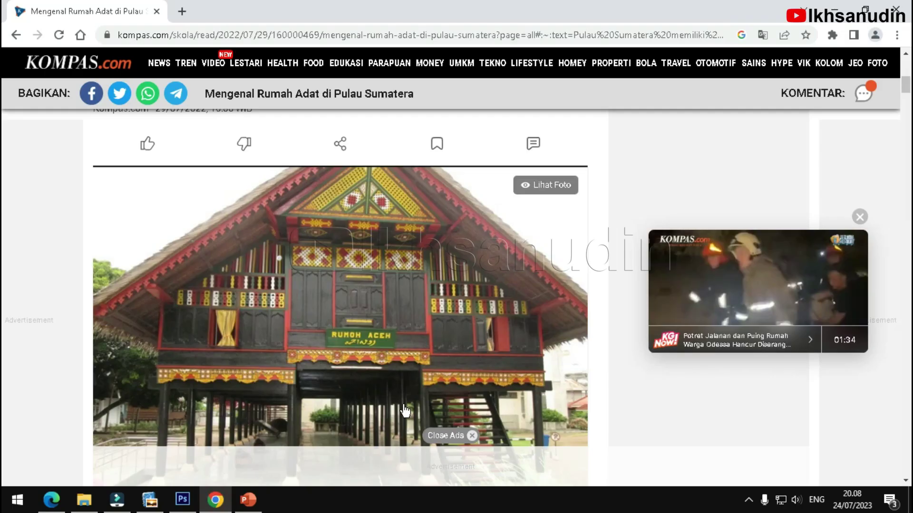
scroll(142, 295, up, 3)
scroll(162, 300, down, 3)
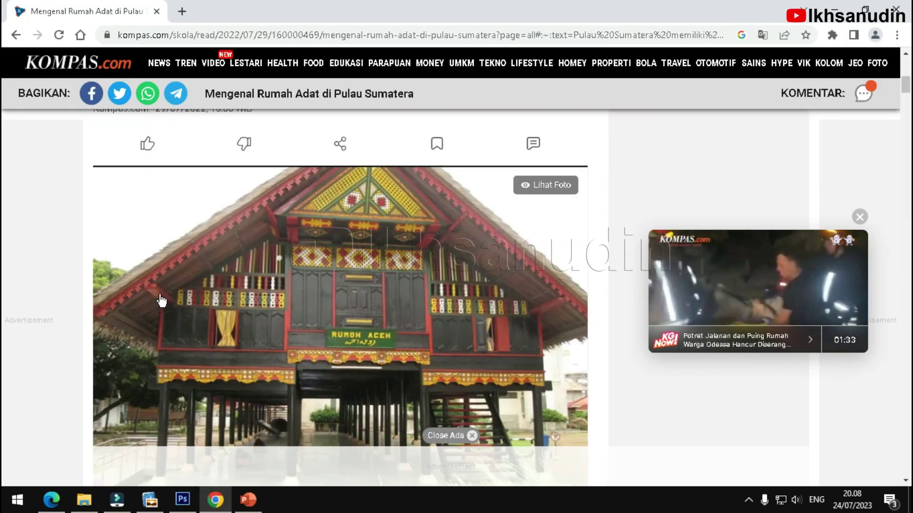
click(343, 296)
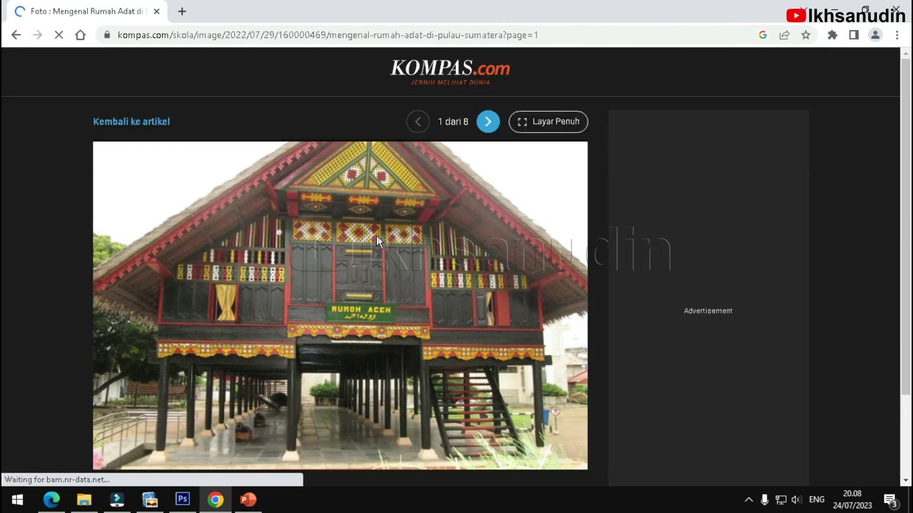
right_click(330, 236)
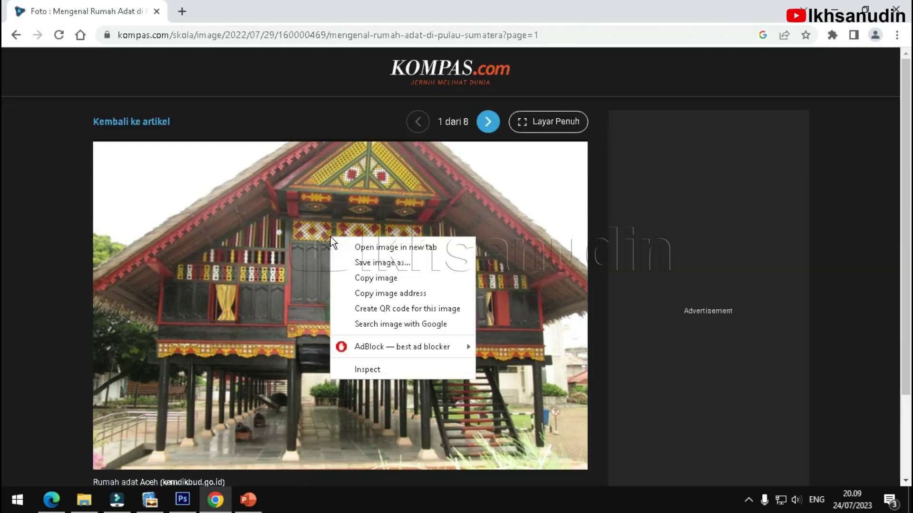
click(354, 247)
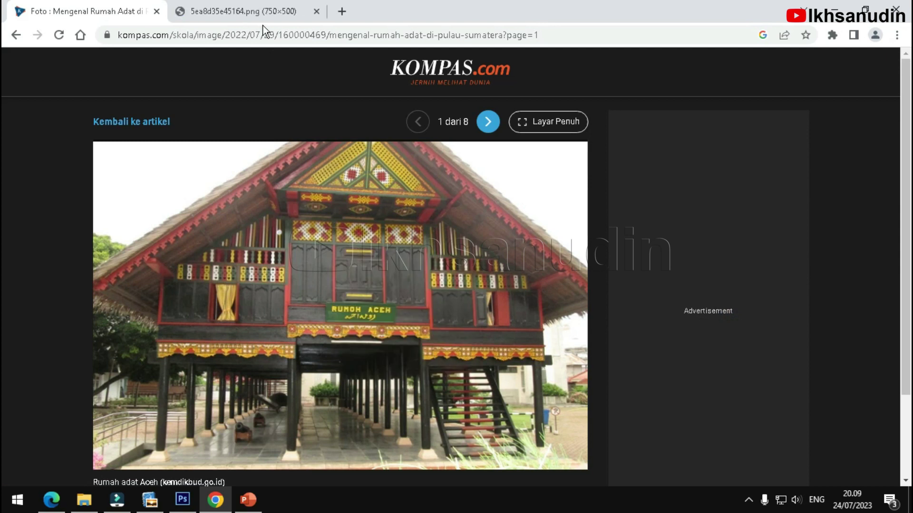
- Copy the full-size Rumah Aceh photo and return to PowerPoint
click(258, 13)
right_click(378, 175)
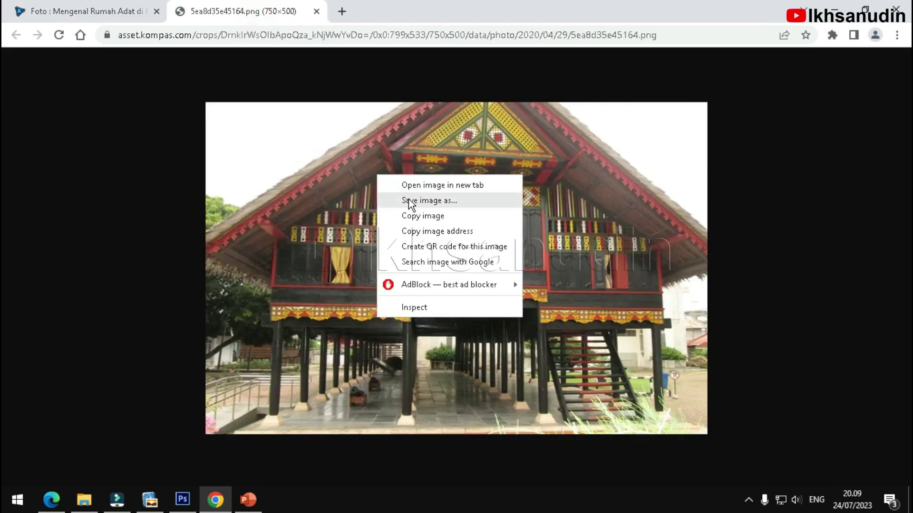
click(418, 216)
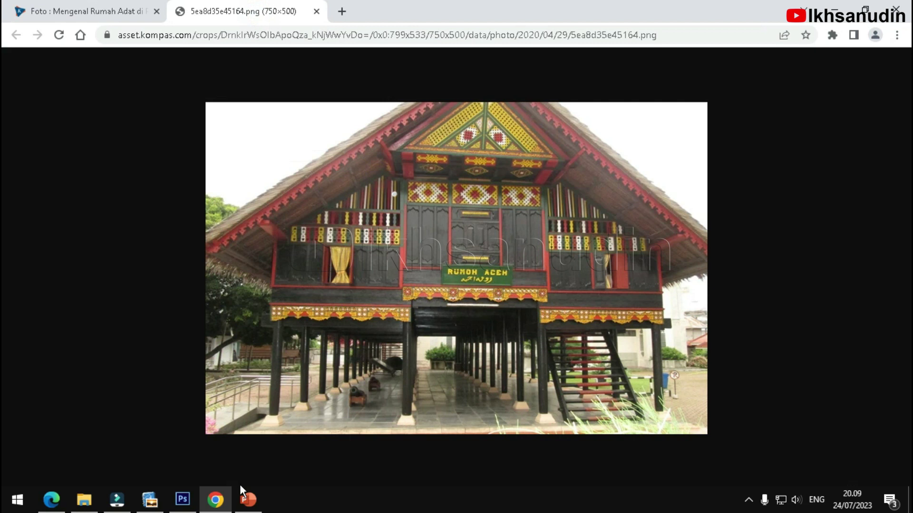
click(248, 498)
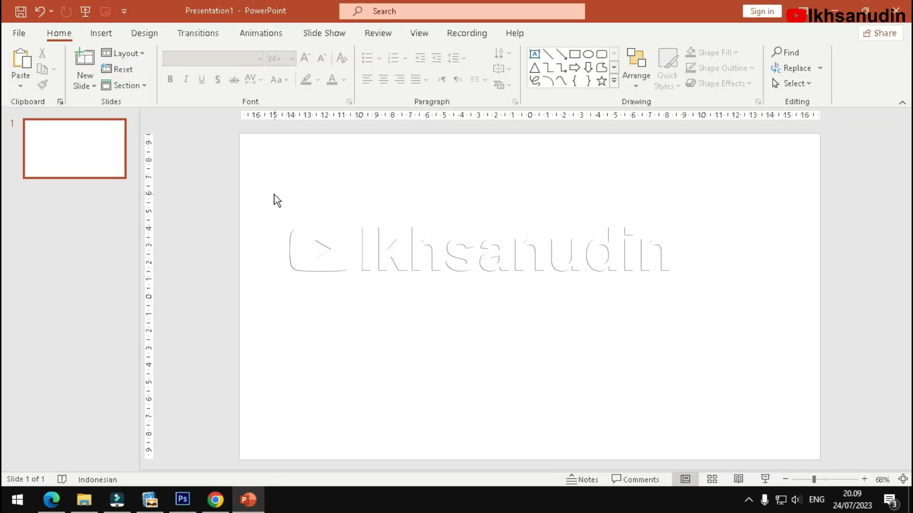
- Paste the Rumah Aceh photo onto slide 1, nudge it into place, and add slides with Ctrl+M
right_click(274, 199)
click(261, 195)
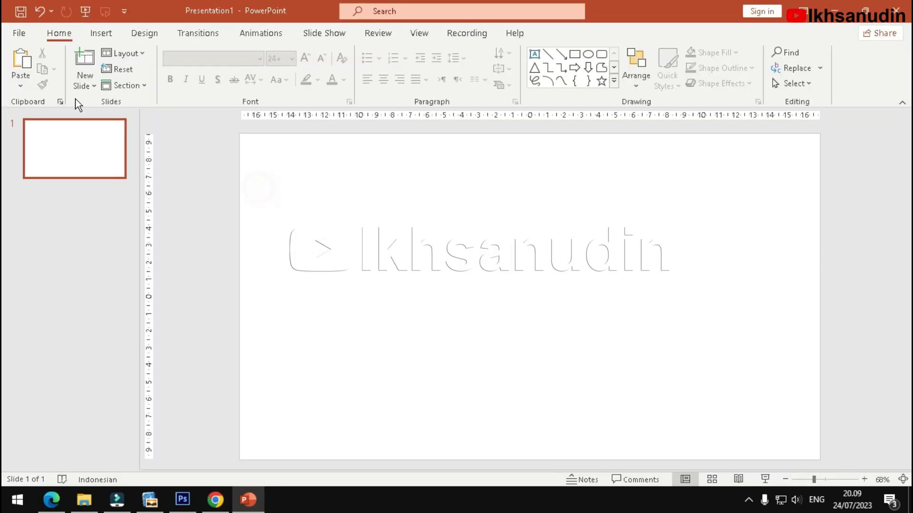
click(21, 62)
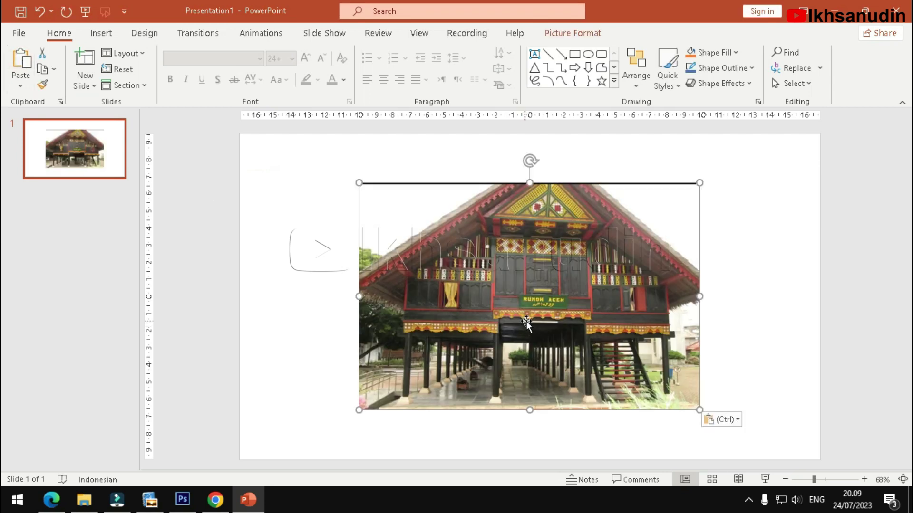
drag(526, 324, 518, 346)
click(763, 342)
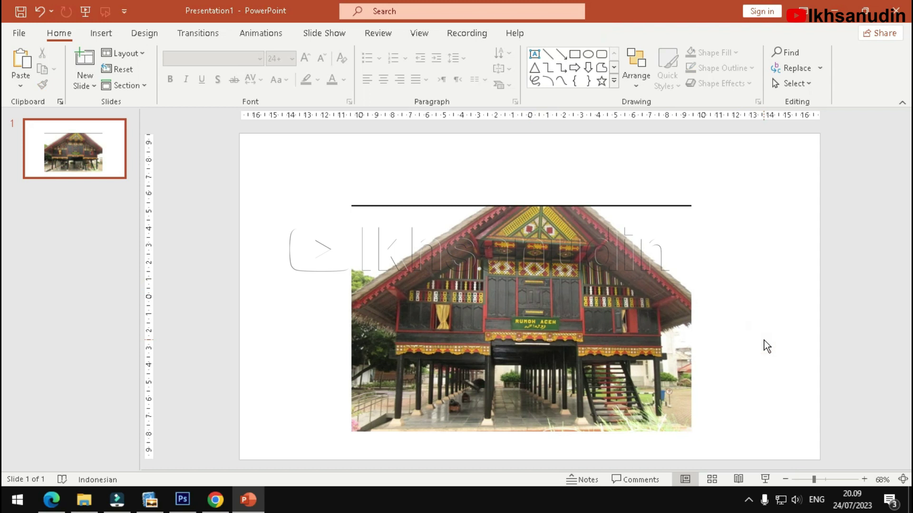
key(ctrl+m)
key(ctrl+m)
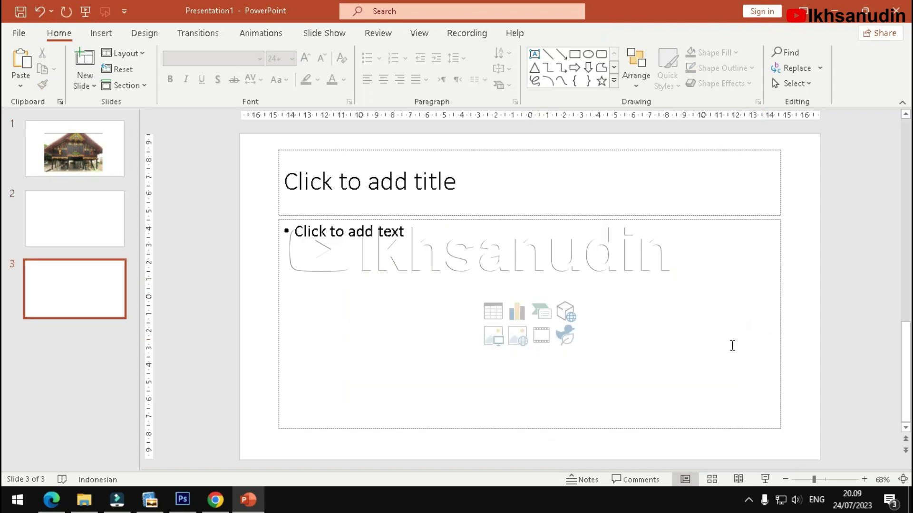
- Delete the title and content placeholders from slide 3 and then slide 2
drag(248, 138, 883, 470)
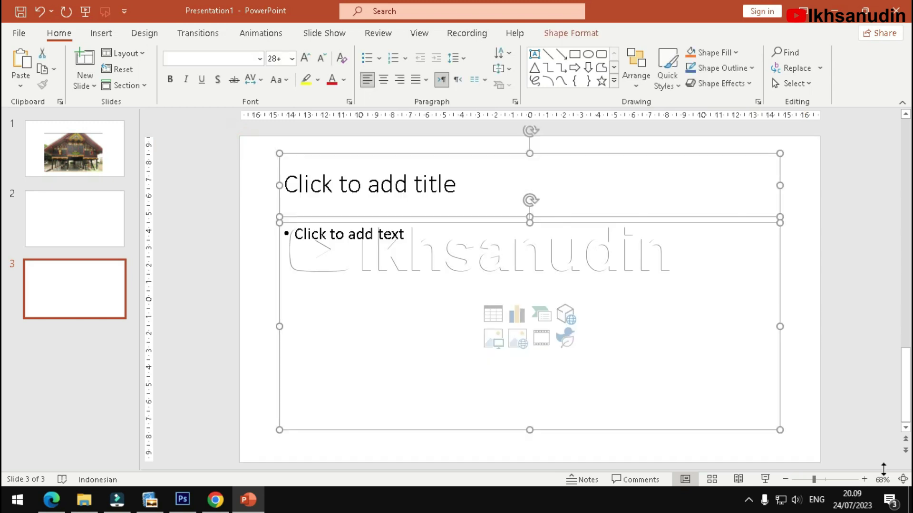
key(Delete)
click(109, 238)
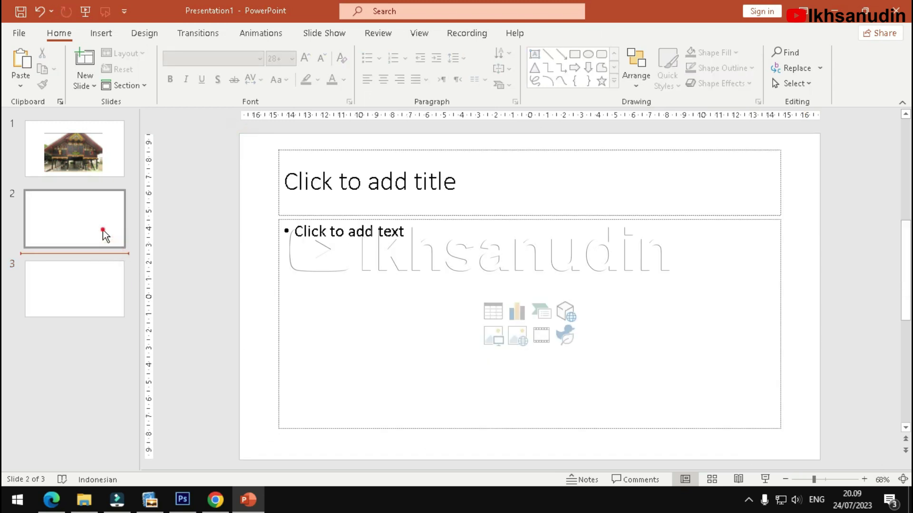
drag(257, 140, 892, 468)
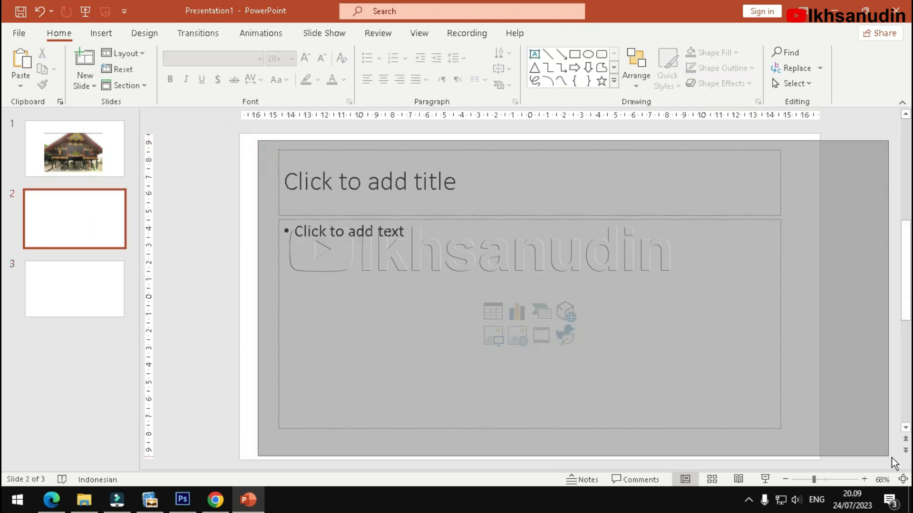
key(Delete)
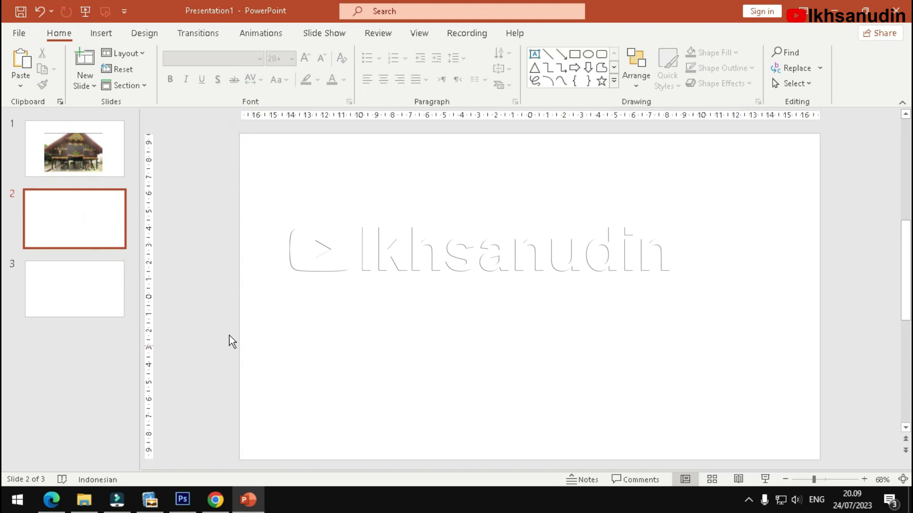
- Return to the Kompas gallery and advance to the Jambi Kajang Lako house photo
click(216, 500)
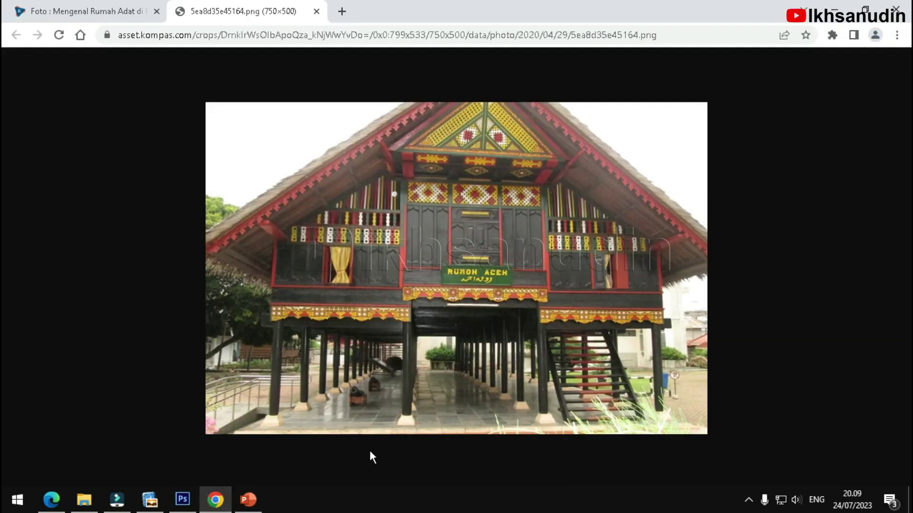
click(119, 12)
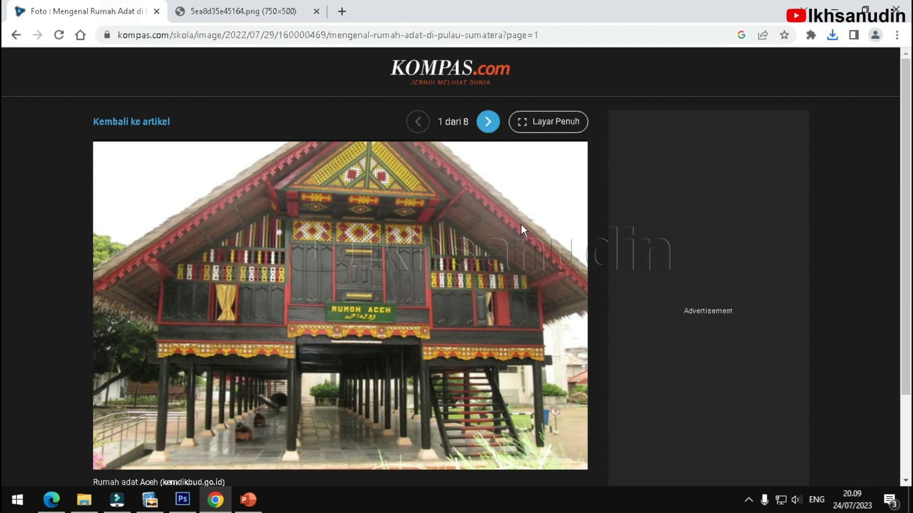
click(486, 123)
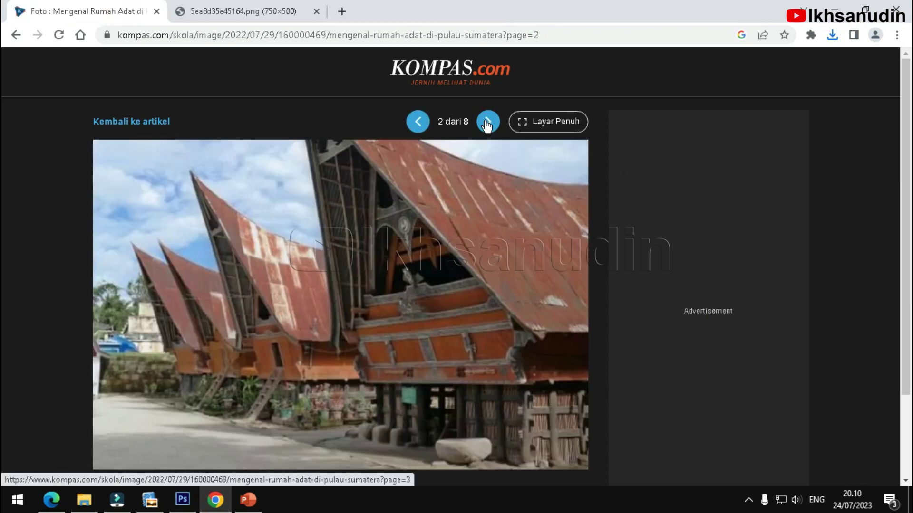
scroll(549, 221, down, 2)
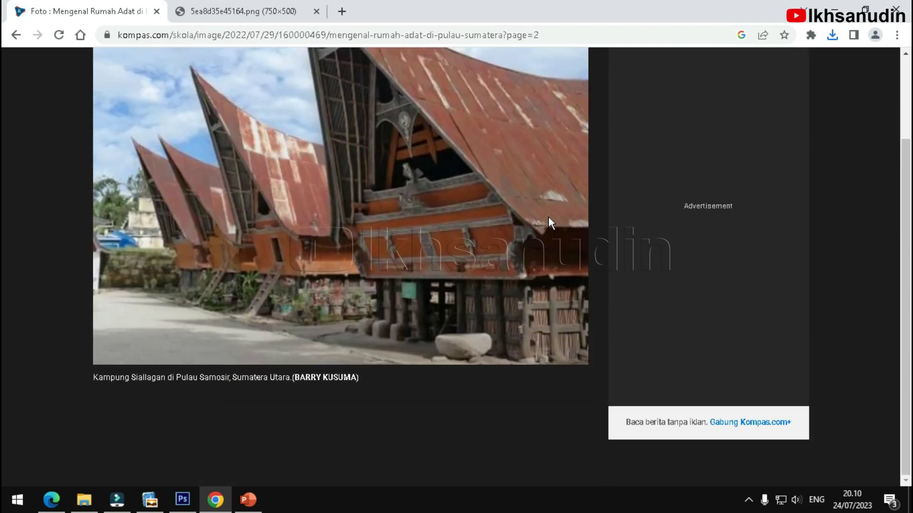
scroll(490, 180, up, 2)
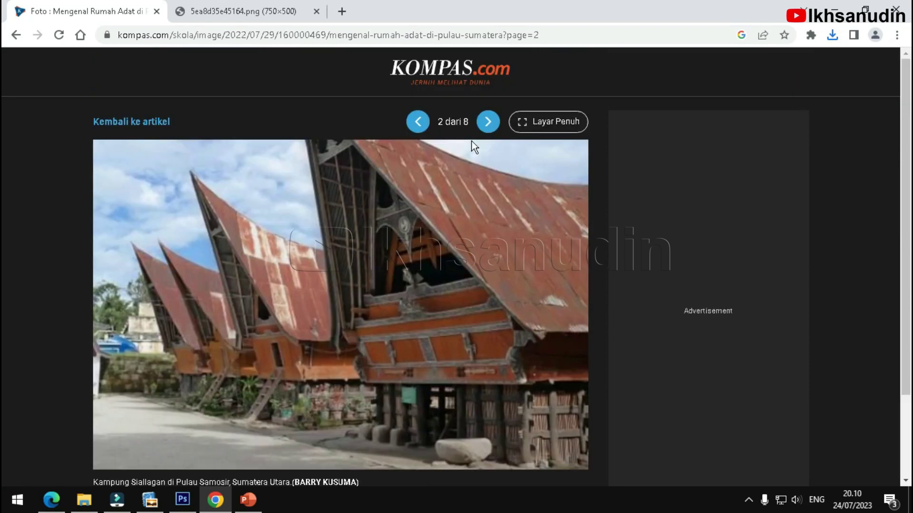
click(486, 123)
click(486, 124)
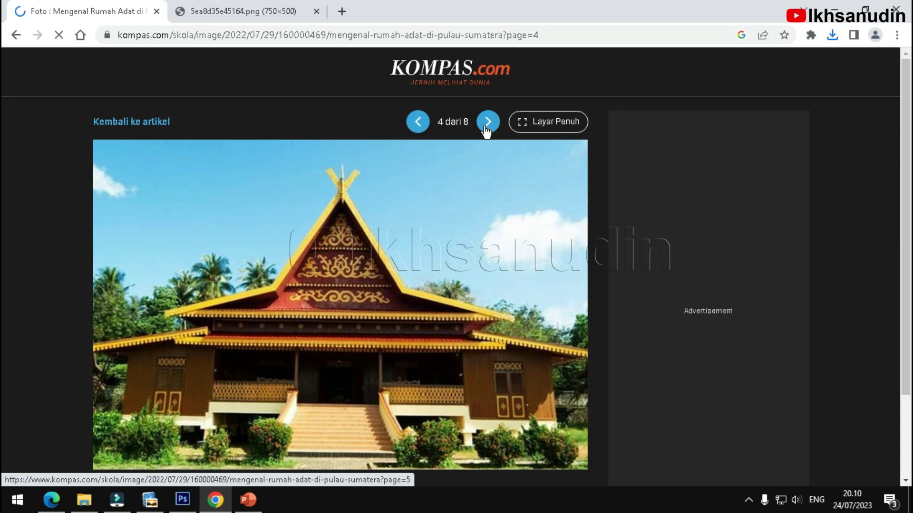
scroll(522, 224, down, 2)
scroll(518, 224, up, 2)
click(486, 124)
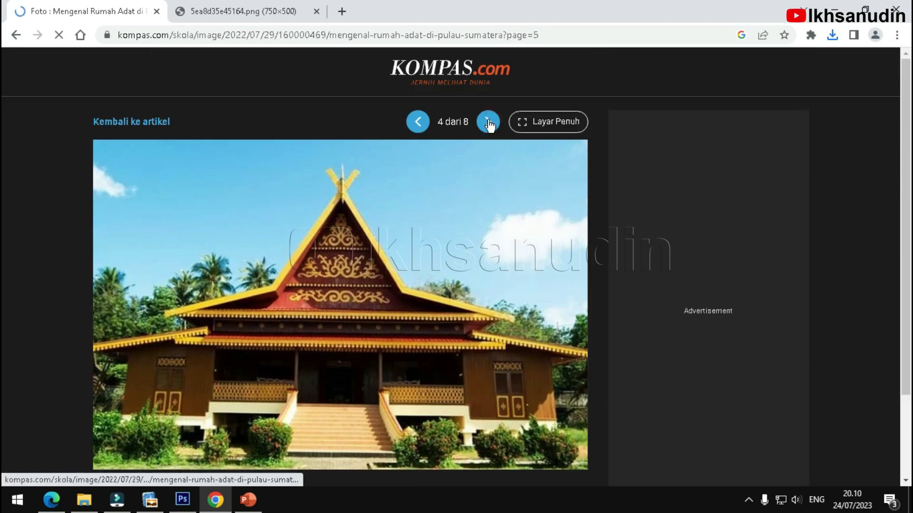
scroll(495, 184, down, 2)
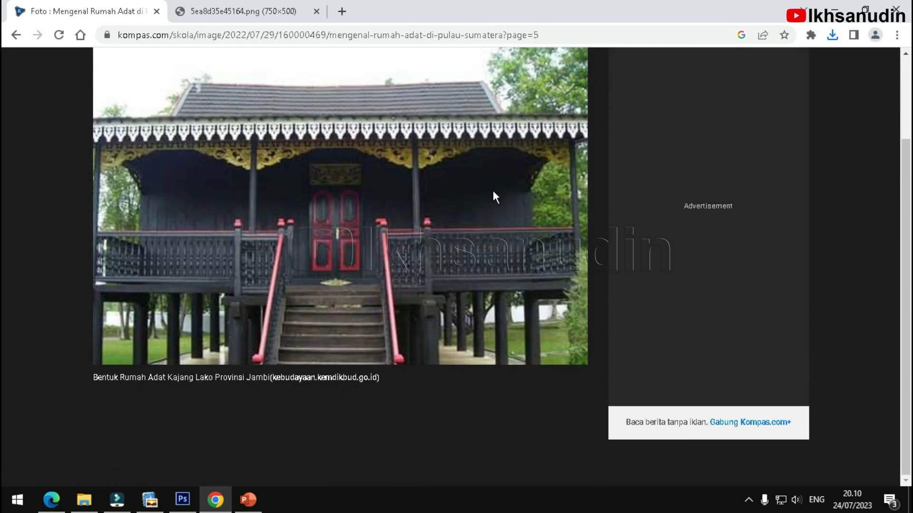
scroll(478, 197, up, 2)
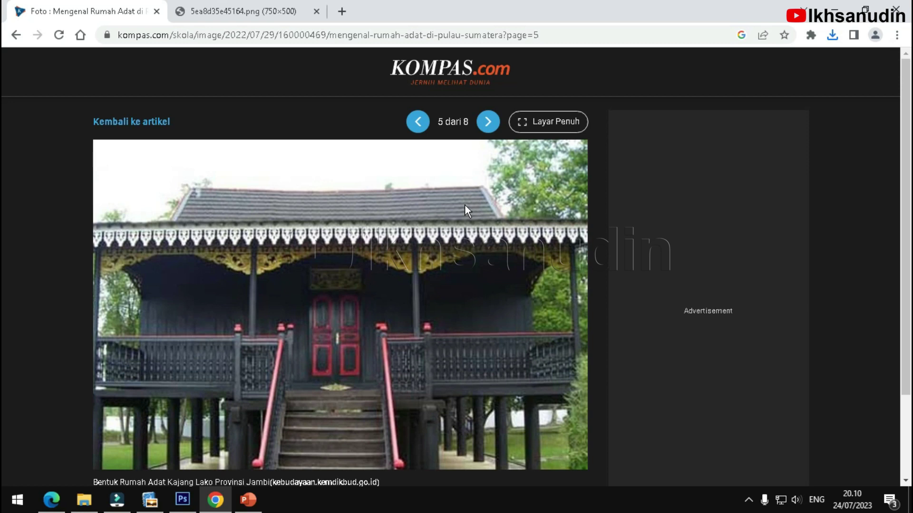
- Save the Jambi house photo into the inbox folder under its suggested name
right_click(299, 263)
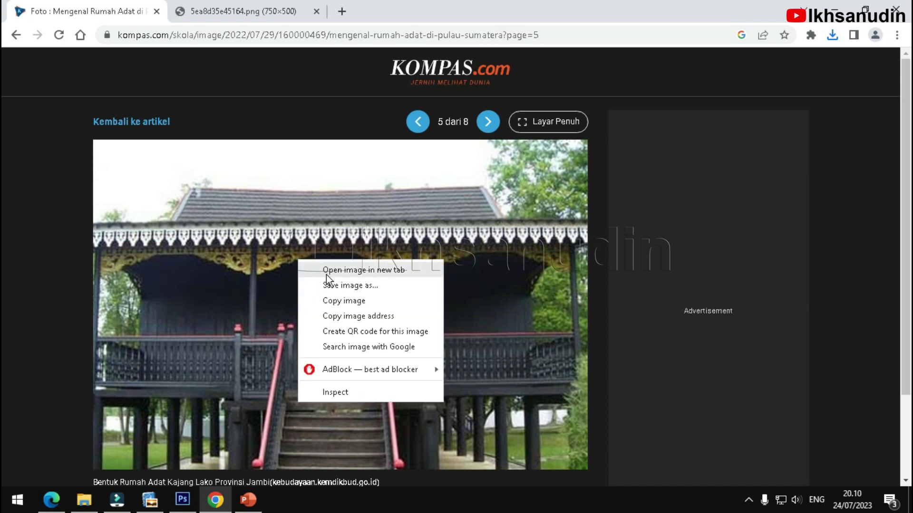
click(332, 286)
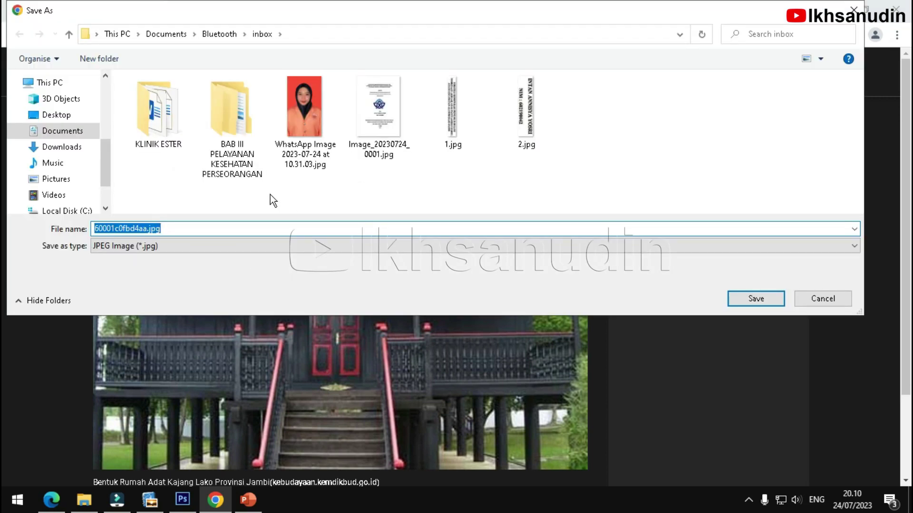
click(730, 156)
click(751, 299)
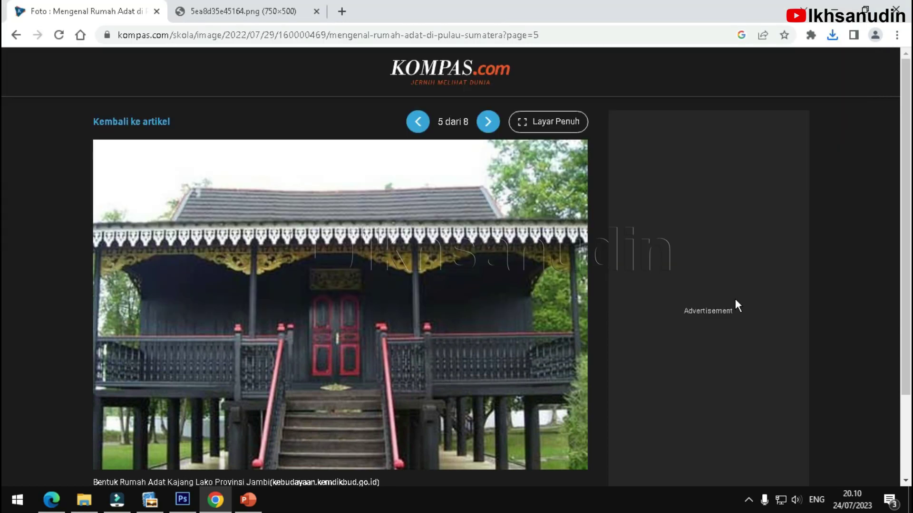
- Open the photo full-size in a new tab and save it to inbox as 60001c0fbd4aa.jpg
right_click(421, 215)
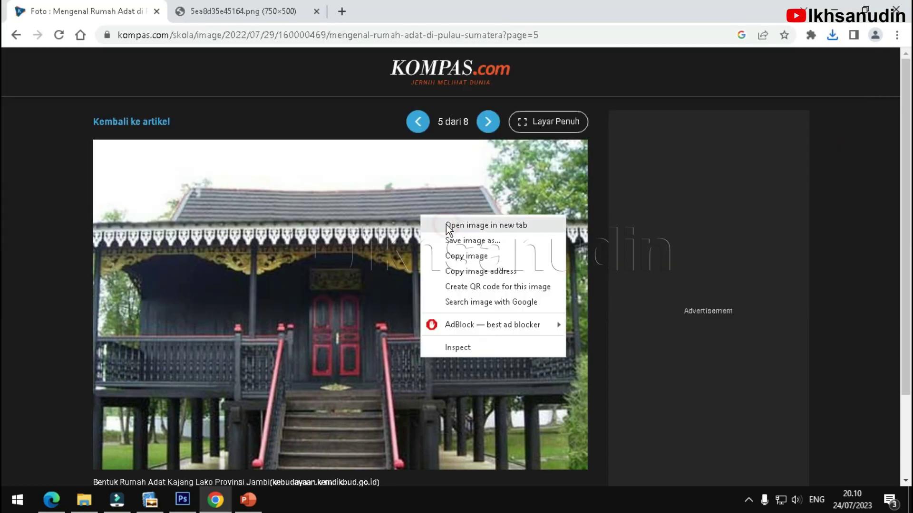
click(485, 225)
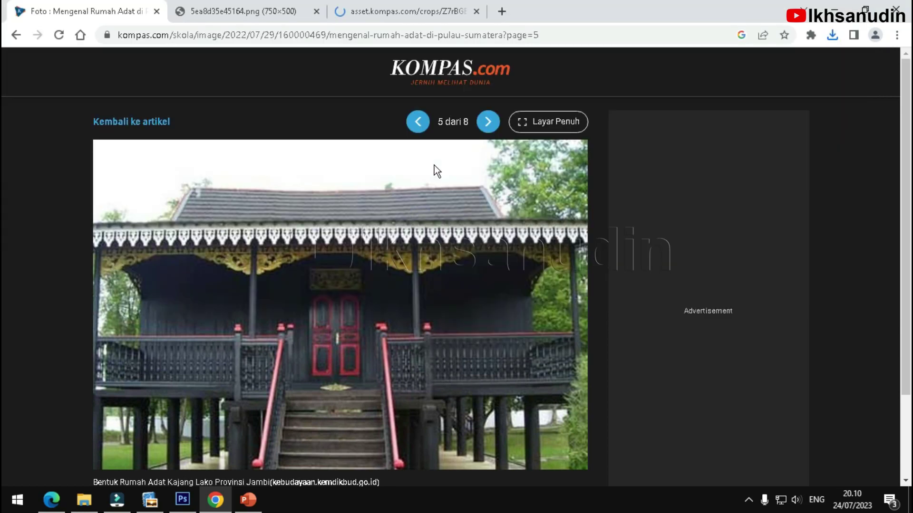
click(404, 11)
right_click(435, 157)
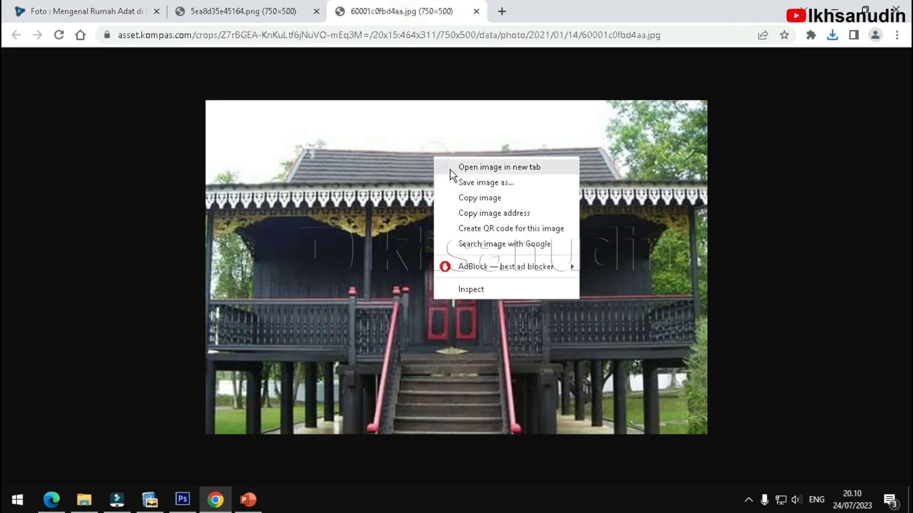
click(458, 186)
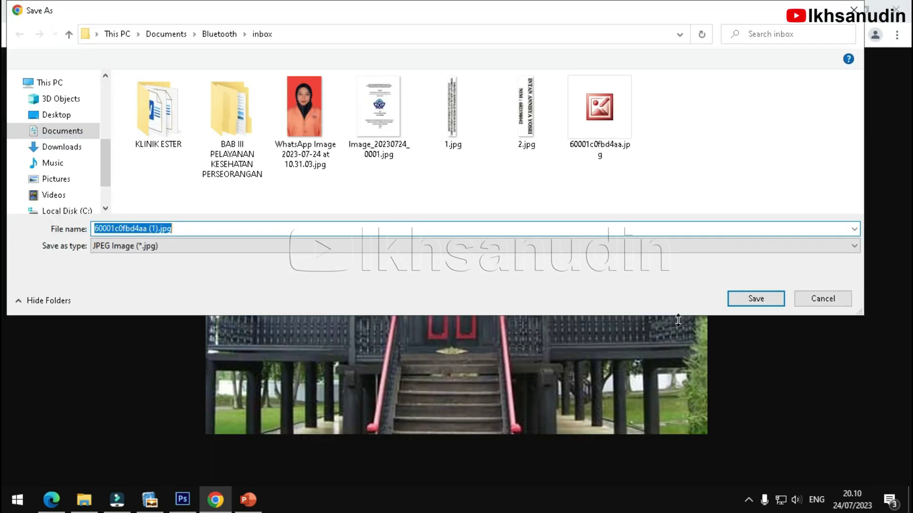
click(750, 301)
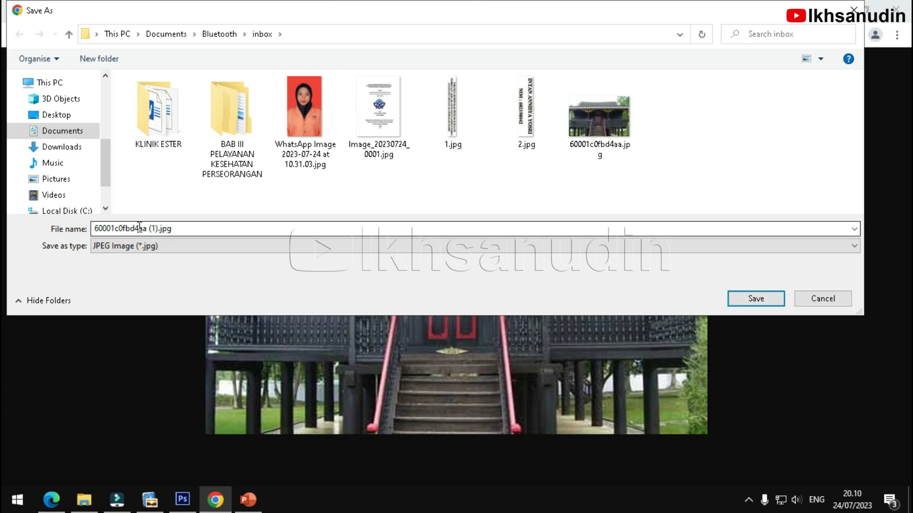
click(748, 300)
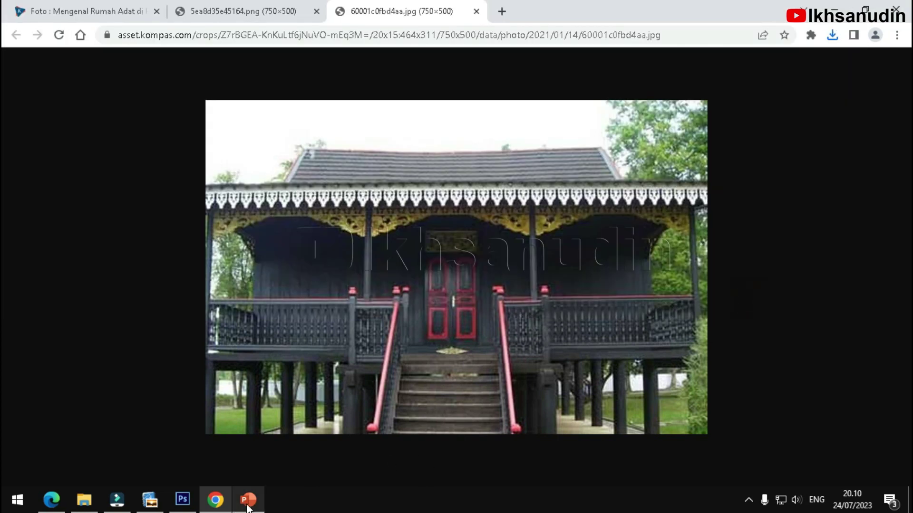
click(248, 500)
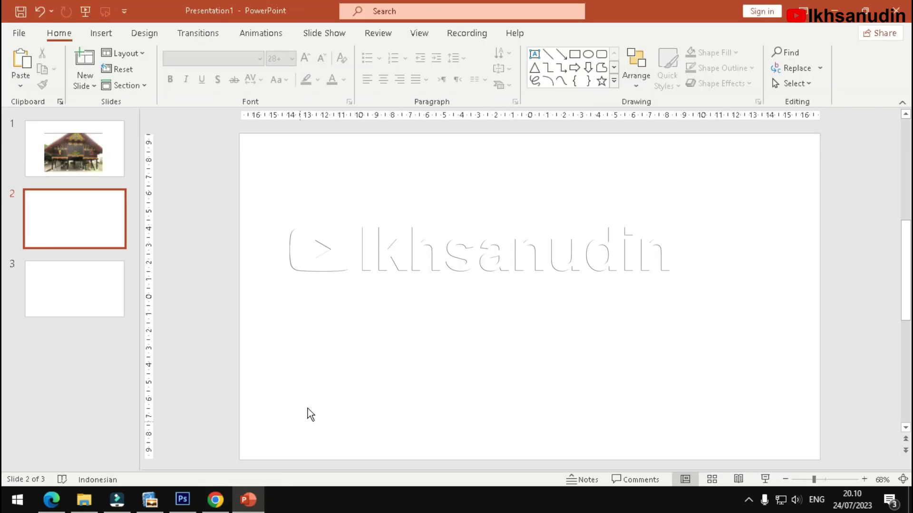
- Insert 60001c0fbd4aa.jpg from the Documents > Bluetooth > inbox folder onto slide 2
click(288, 229)
click(104, 37)
click(108, 66)
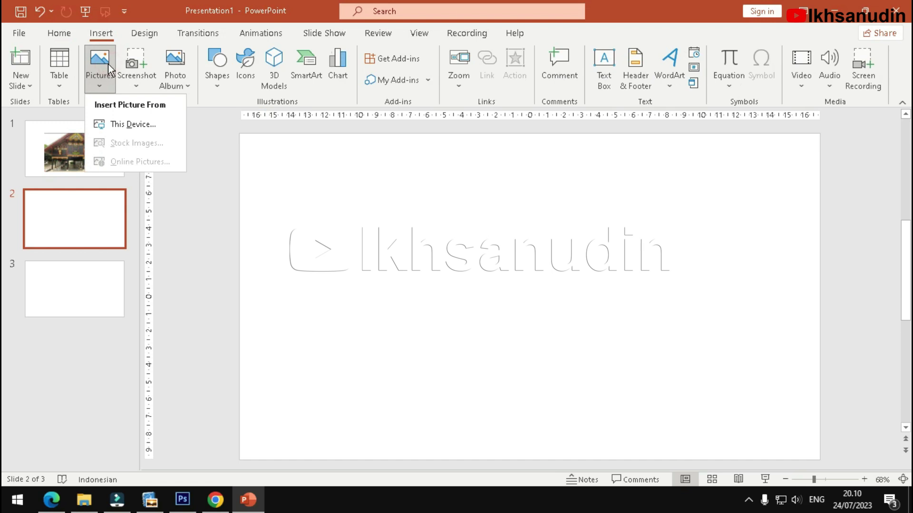
click(138, 125)
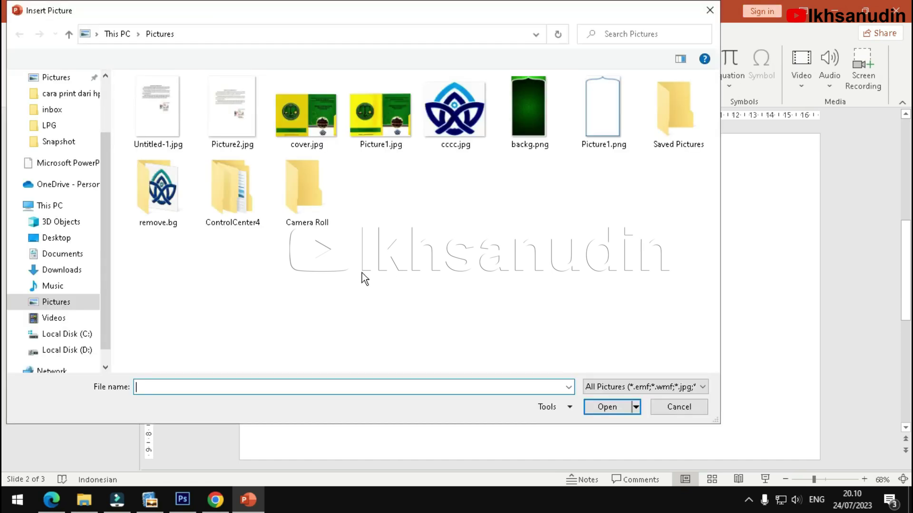
click(54, 110)
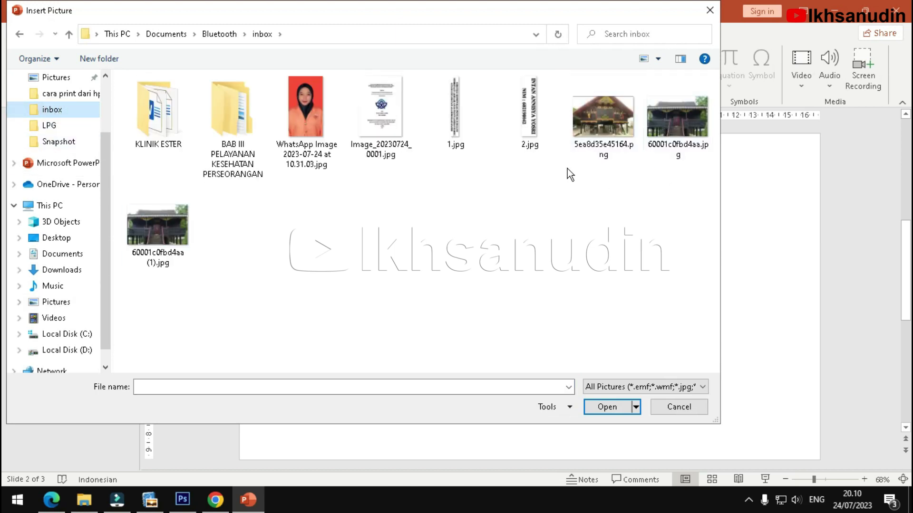
click(694, 138)
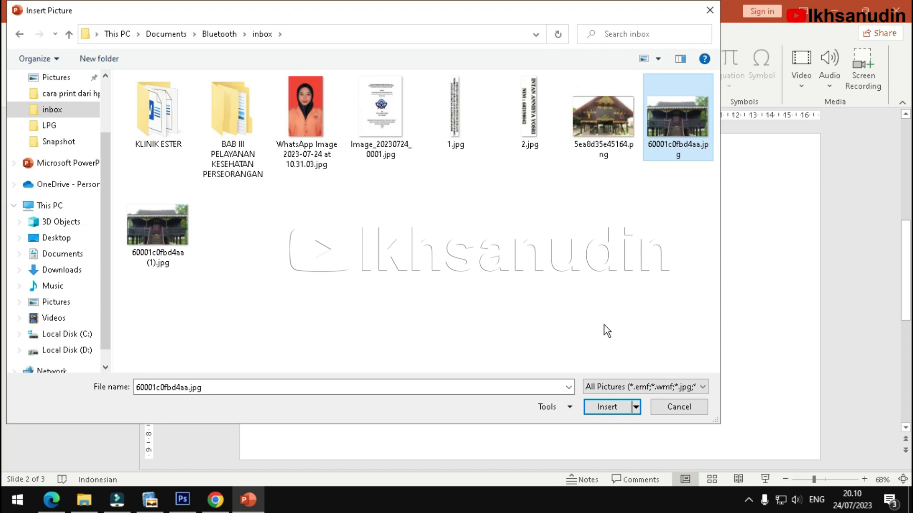
click(589, 406)
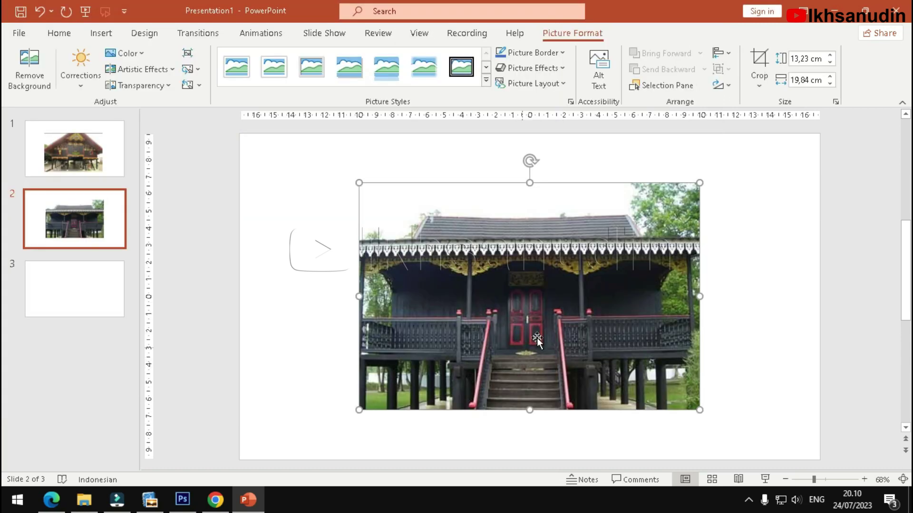
click(737, 319)
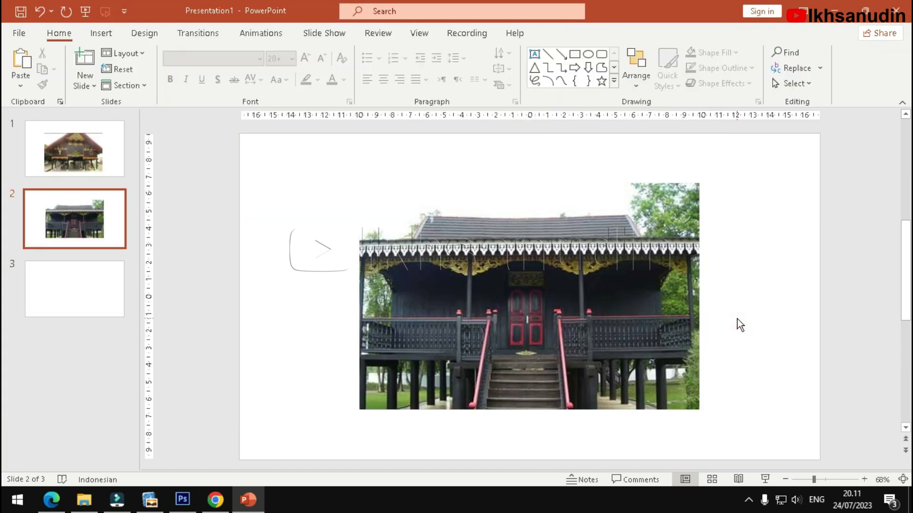
- Go back to the Kompas photo gallery and step back to its first photo
click(215, 500)
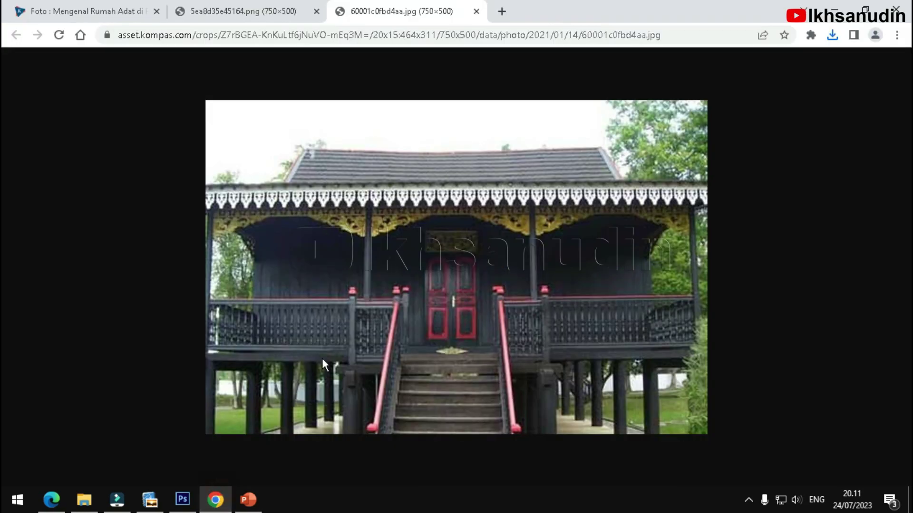
click(101, 18)
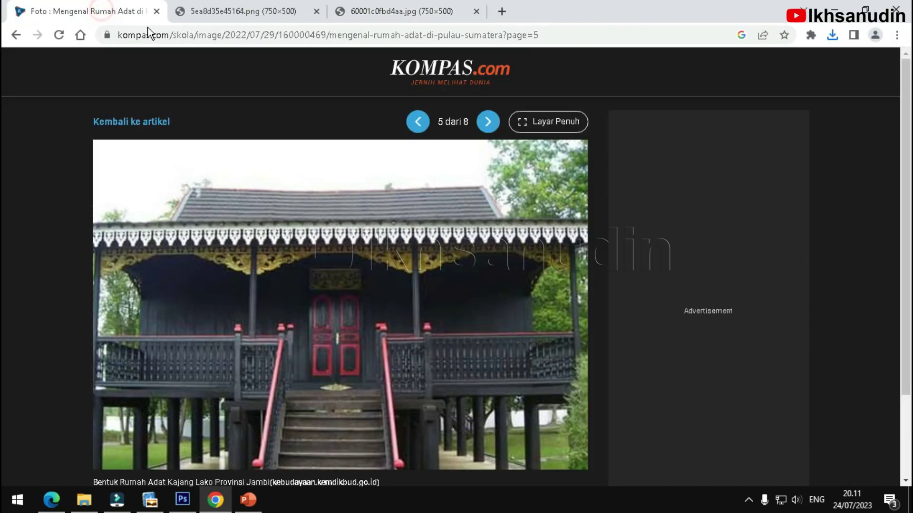
click(7, 37)
click(7, 36)
click(7, 37)
click(7, 37)
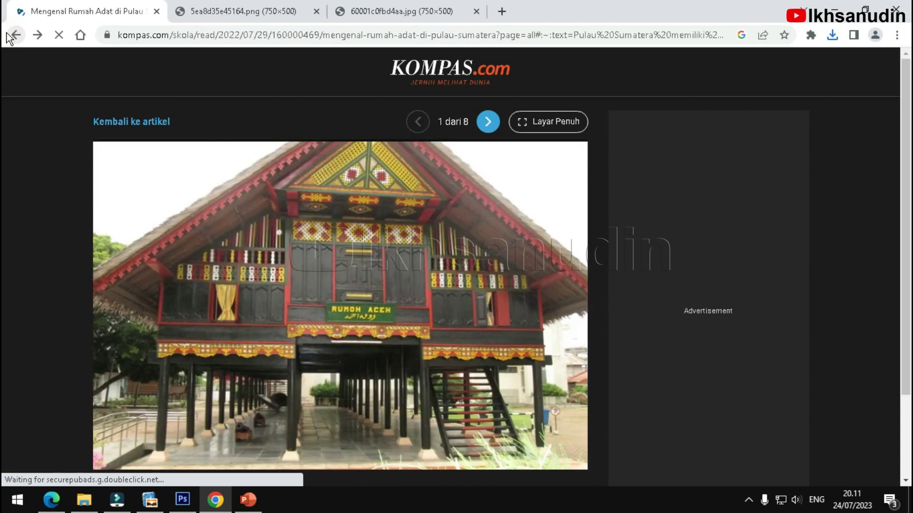
- Search Google for 'rumah adat sumatera' in a new tab
click(502, 11)
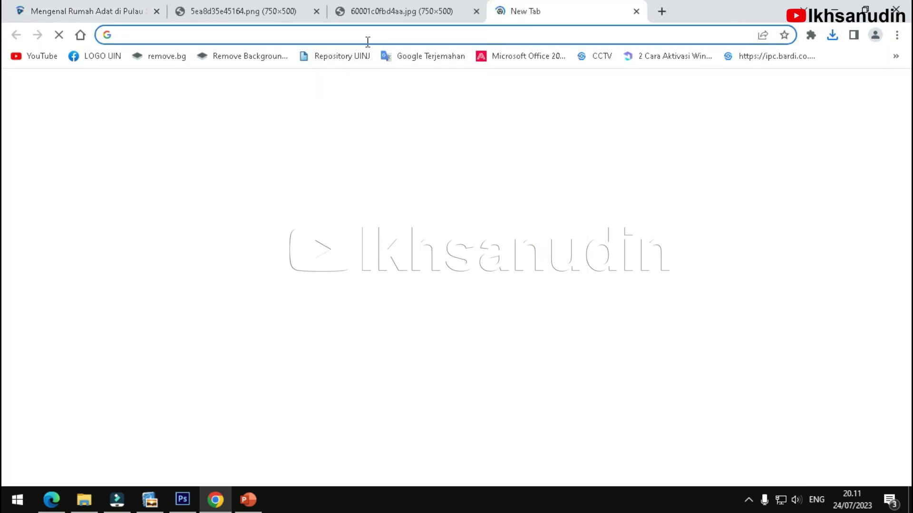
click(361, 282)
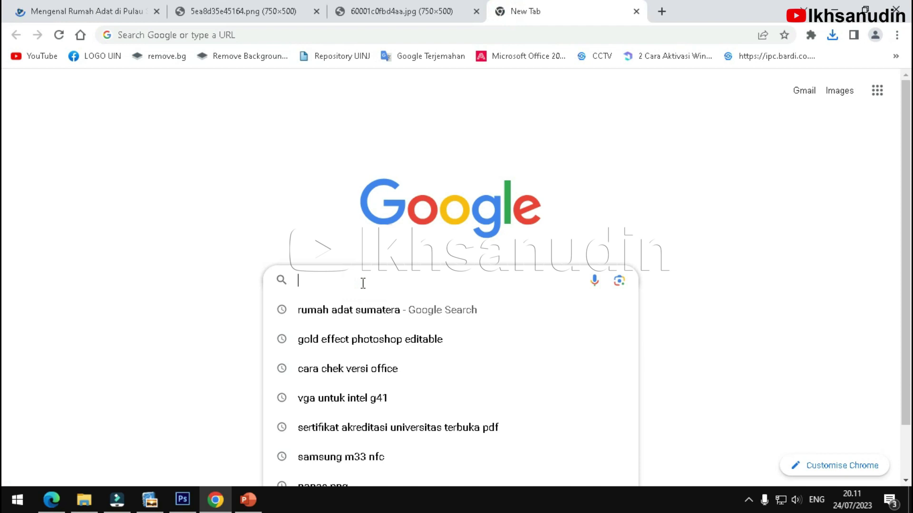
text(rumah)
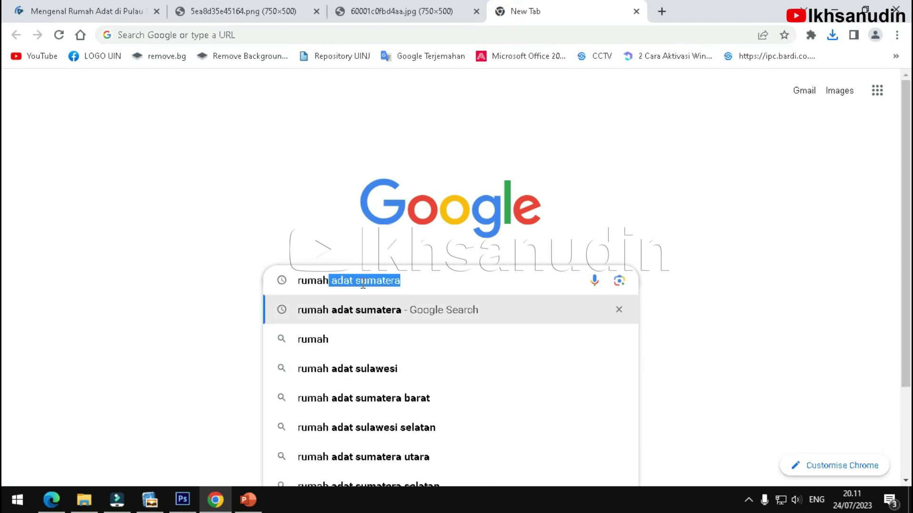
key(Return)
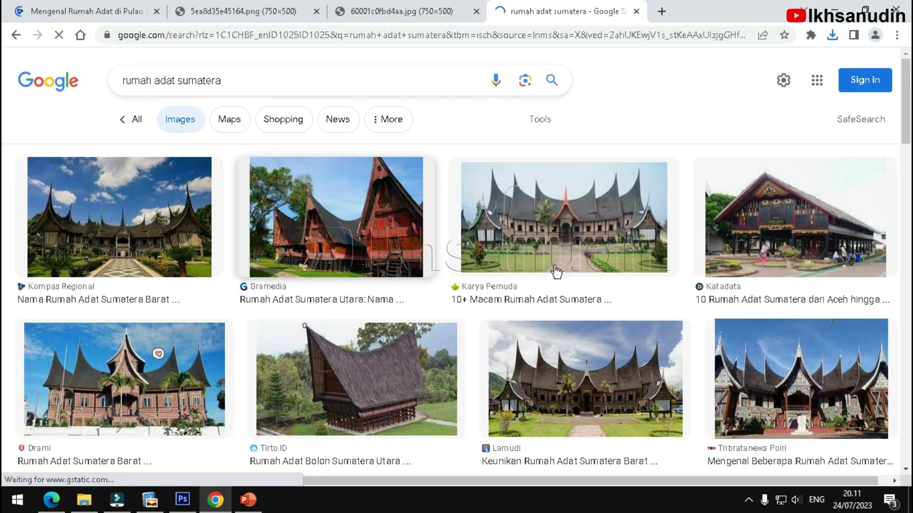
- Open the Karya Pemuda house photo full-size in its own tab
click(525, 236)
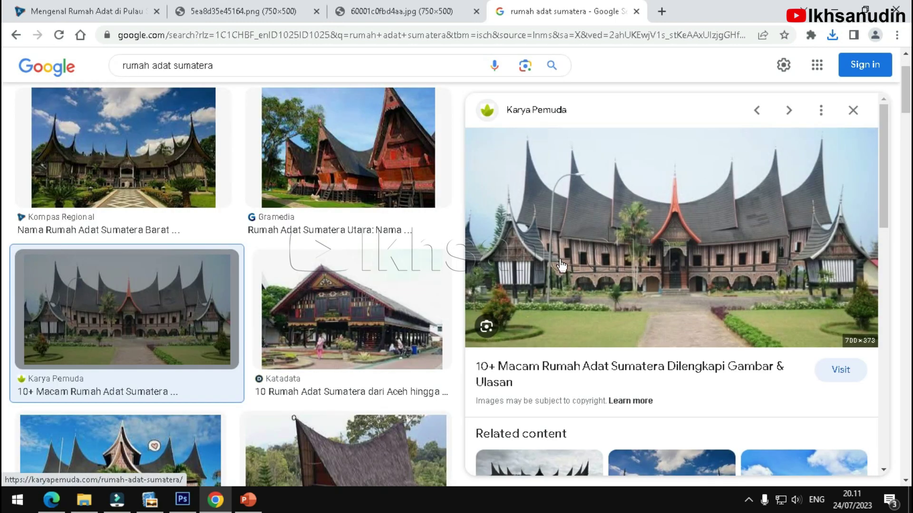
middle_click(561, 244)
right_click(535, 196)
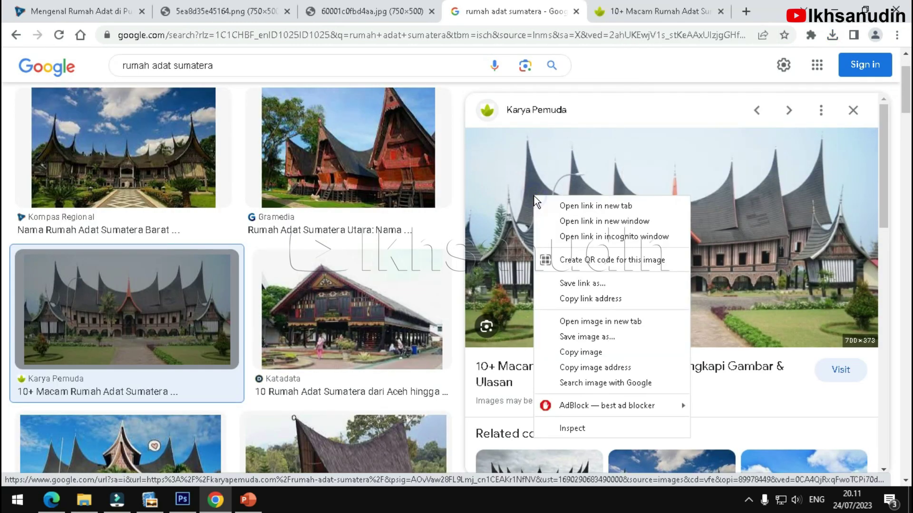
click(642, 322)
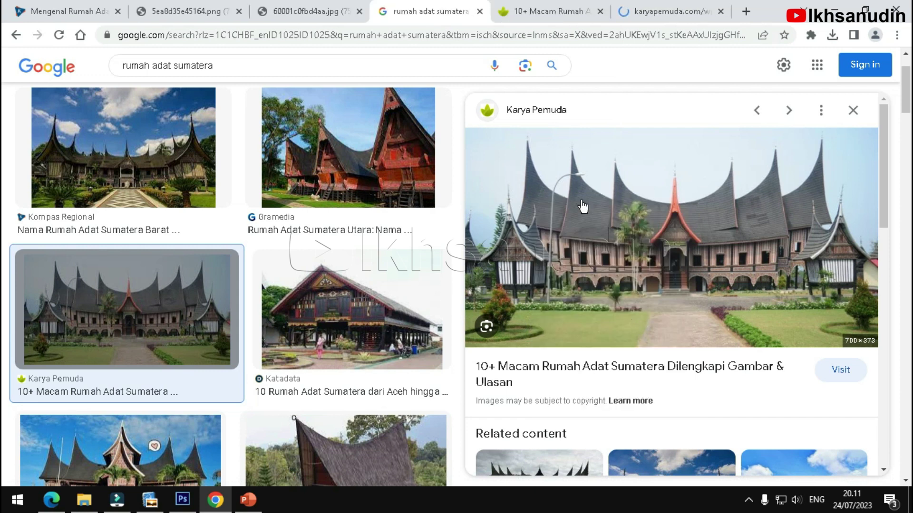
click(664, 14)
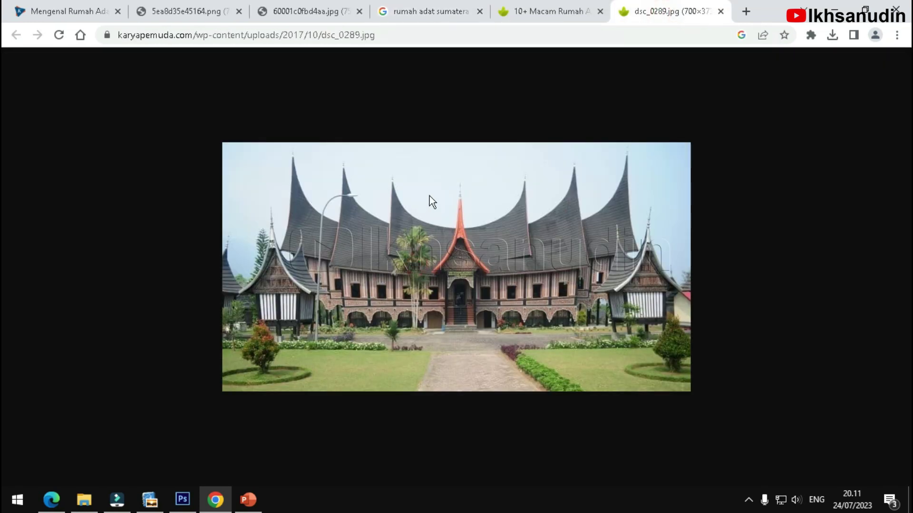
- Copy the full-size Karya Pemuda photo and bring the presentation back up
right_click(429, 196)
click(460, 240)
right_click(453, 215)
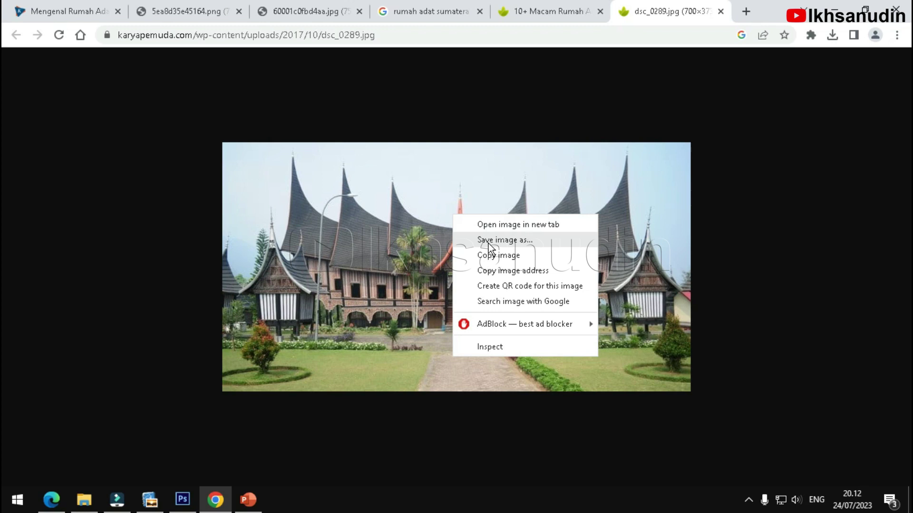
click(498, 255)
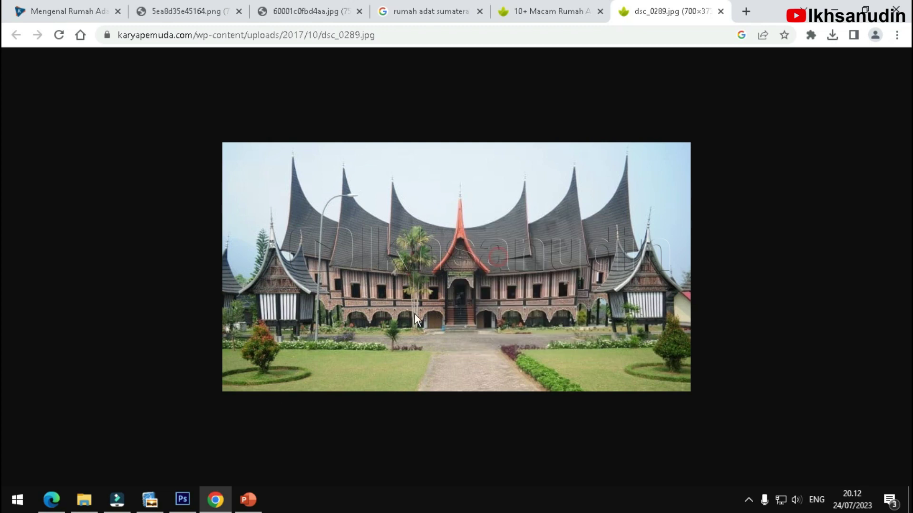
click(248, 500)
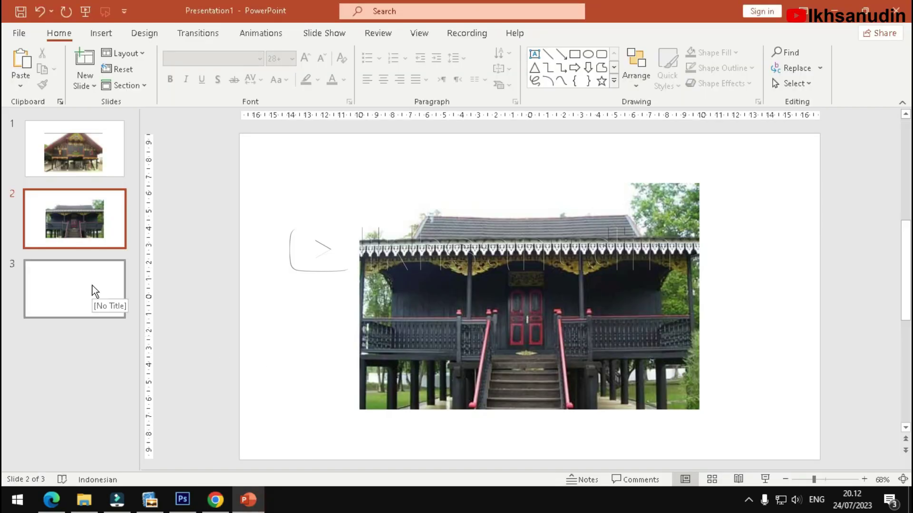
- Paste the copied Minangkabau house photo onto slide 2 over the dark wooden house
click(308, 187)
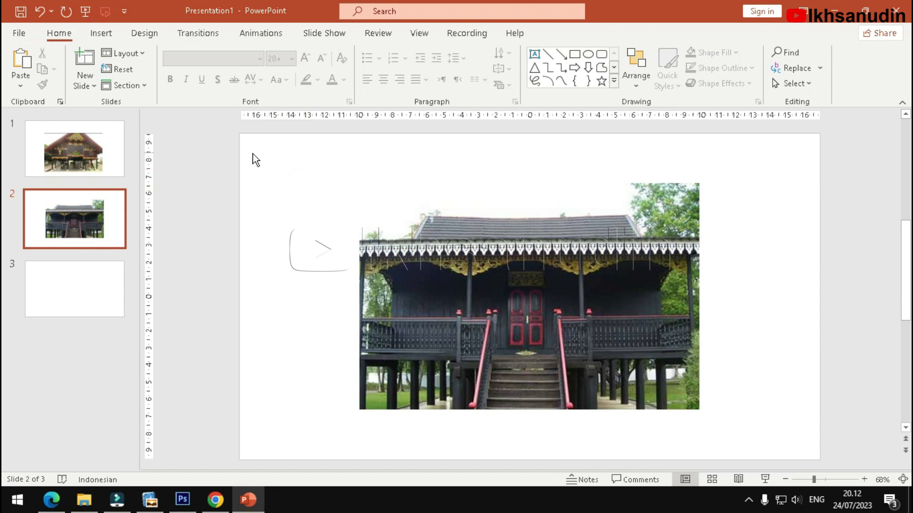
click(24, 64)
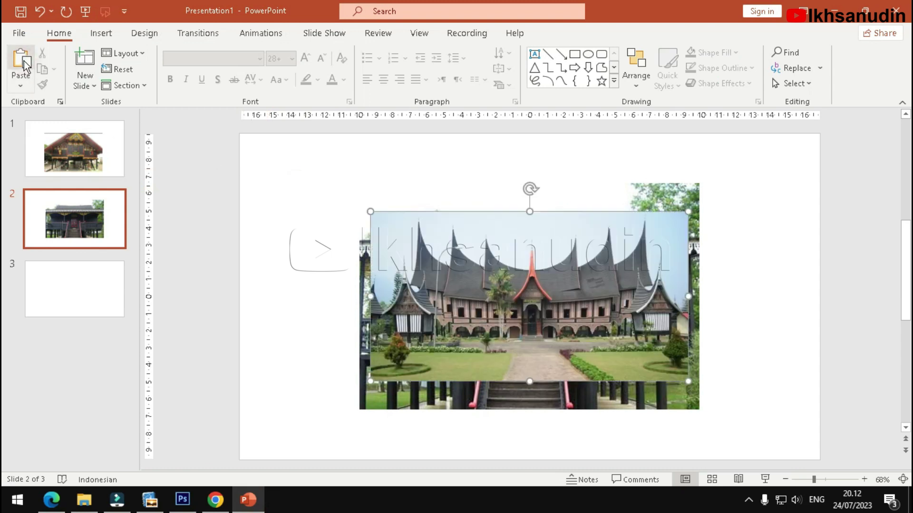
click(793, 298)
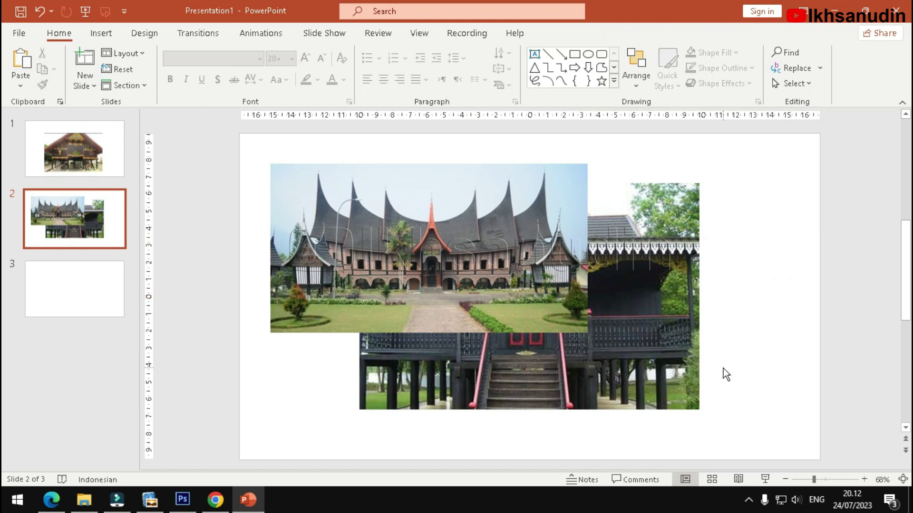
- Return to the 'rumah adat sumatera' image results, close the preview and scroll down
click(219, 504)
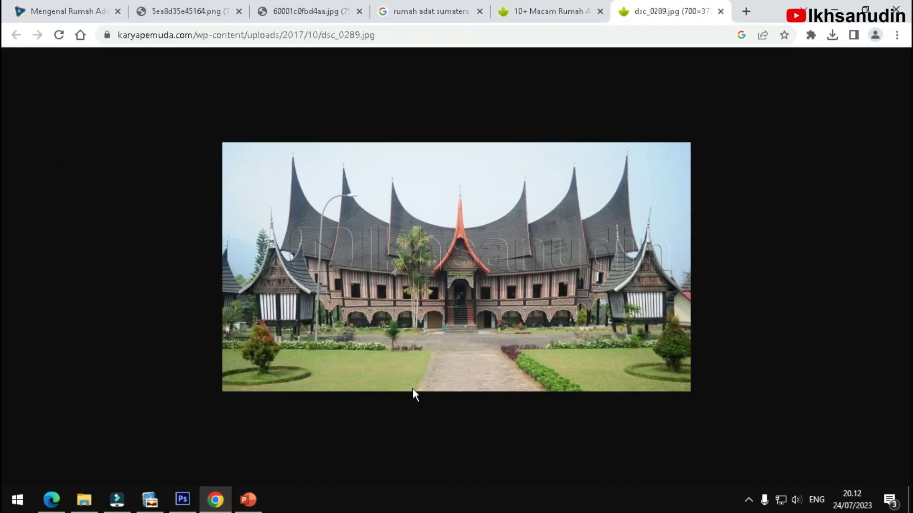
click(405, 14)
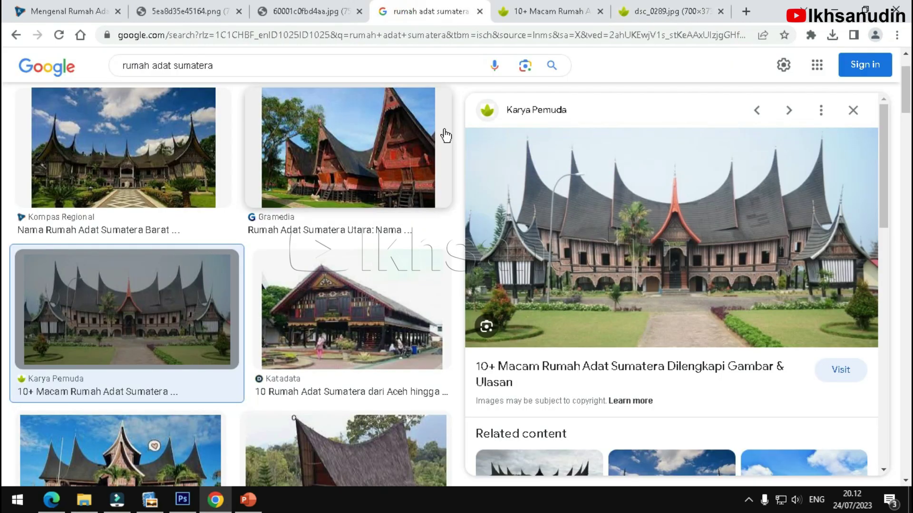
click(852, 112)
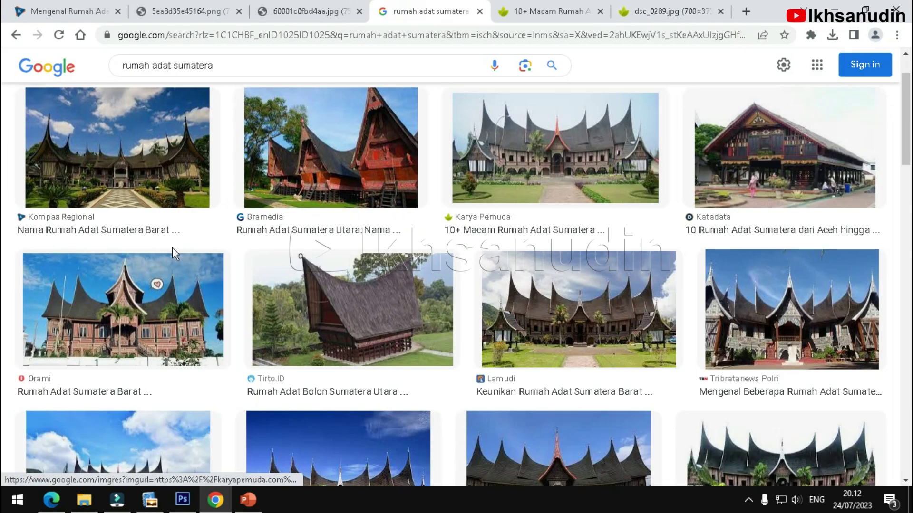
scroll(137, 280, up, 2)
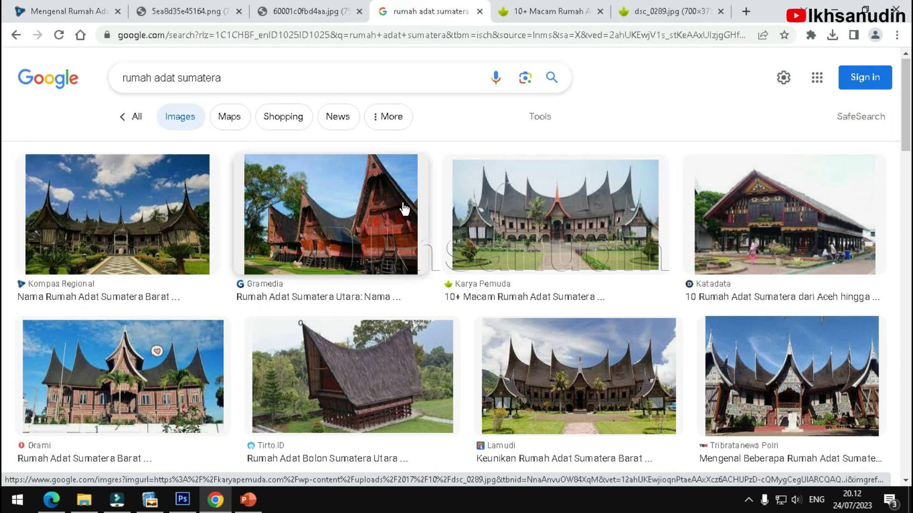
scroll(205, 319, down, 2)
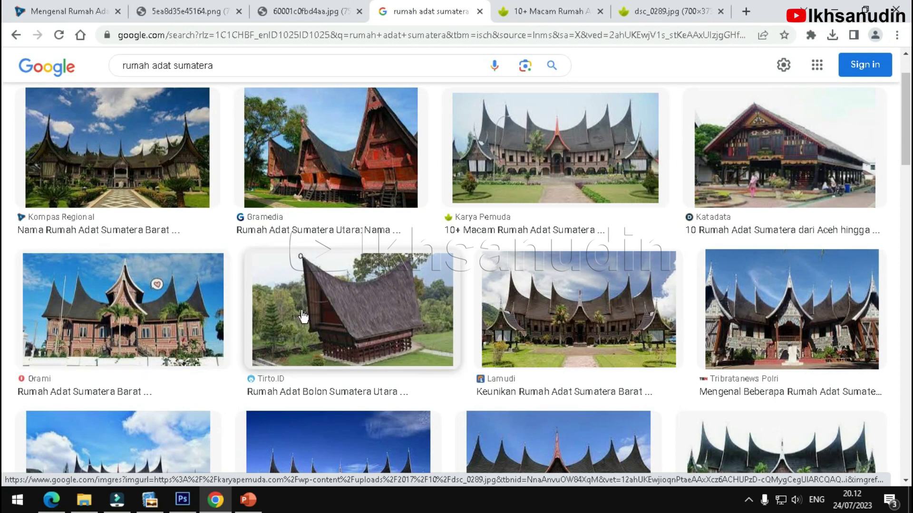
scroll(363, 326, down, 2)
scroll(621, 318, down, 4)
scroll(620, 318, down, 3)
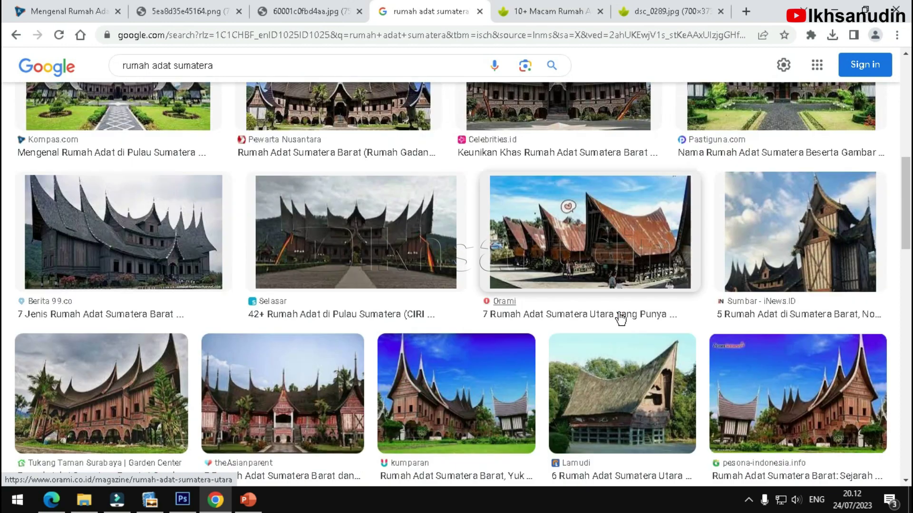
scroll(621, 319, down, 4)
scroll(620, 319, down, 3)
scroll(620, 319, down, 3)
scroll(619, 316, down, 4)
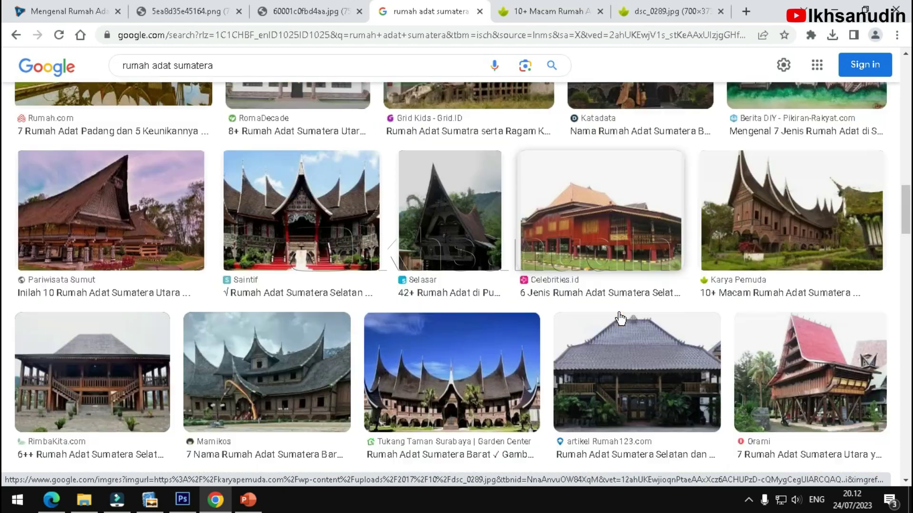
scroll(621, 319, down, 2)
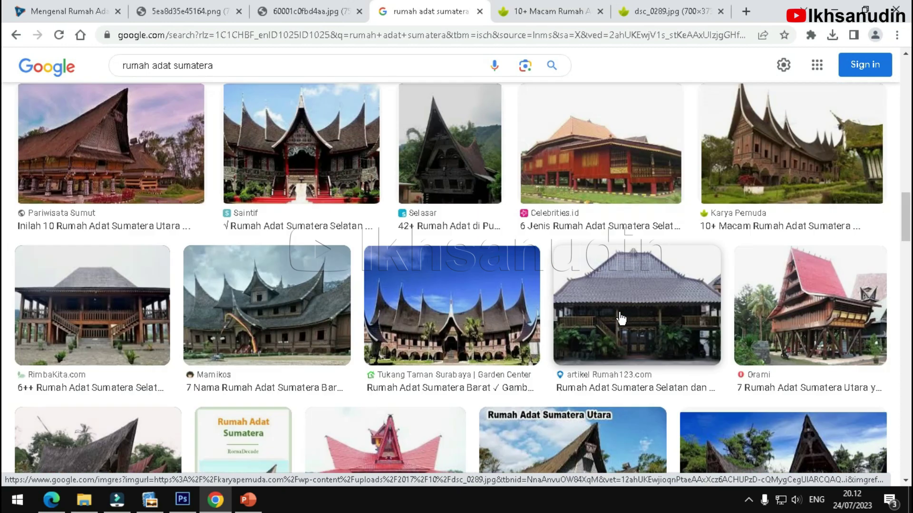
- Save the Celebrities.id red stilt house image as images.jpg
right_click(607, 160)
right_click(572, 148)
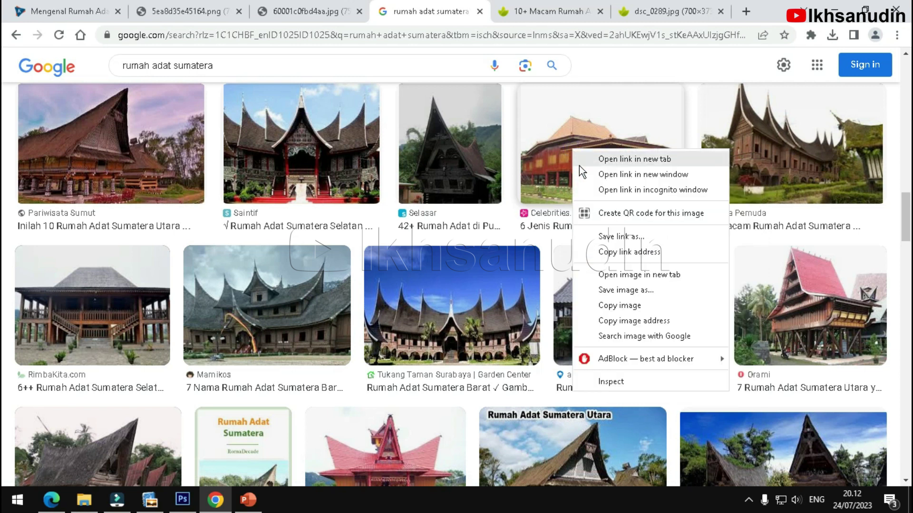
click(629, 291)
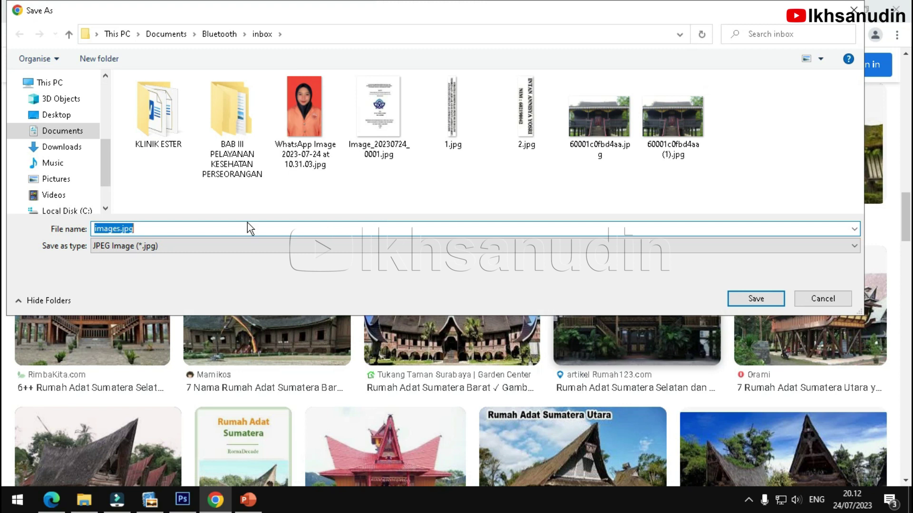
click(741, 297)
click(248, 500)
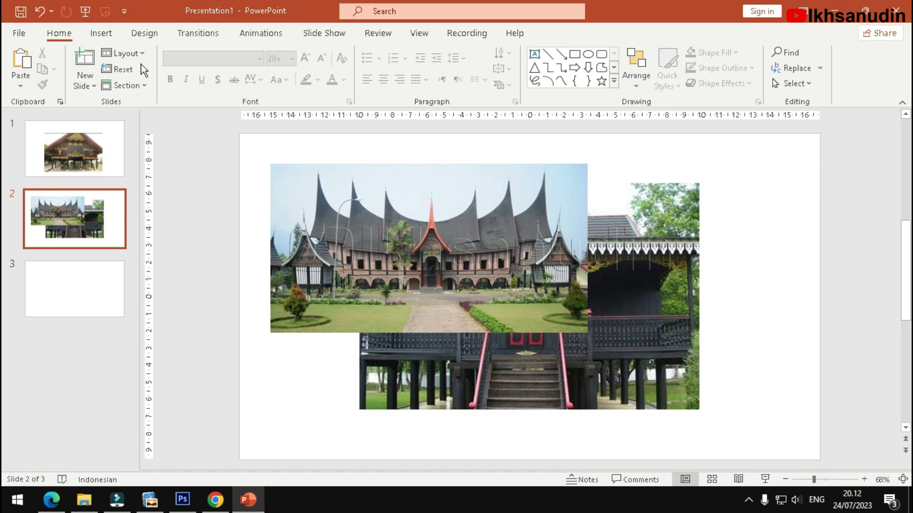
- Insert images.jpg from this device and move it to slide 2's lower right
click(108, 38)
click(101, 69)
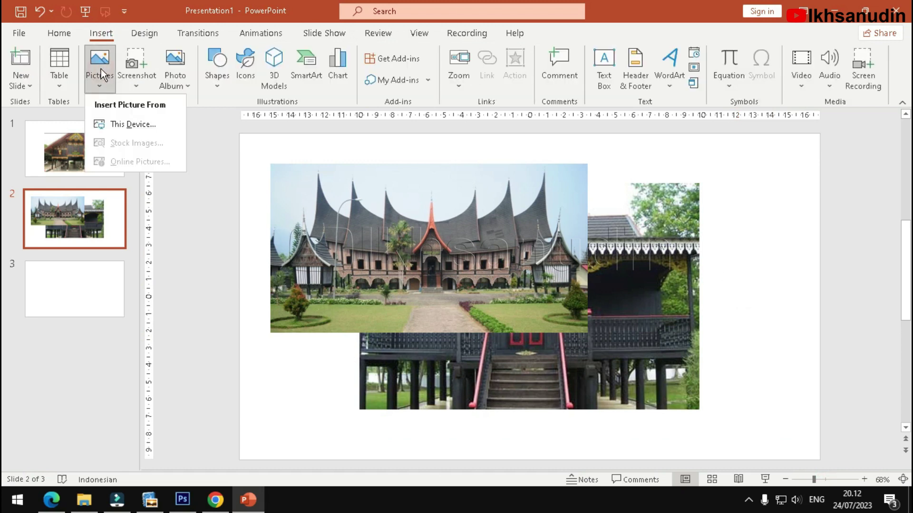
click(126, 125)
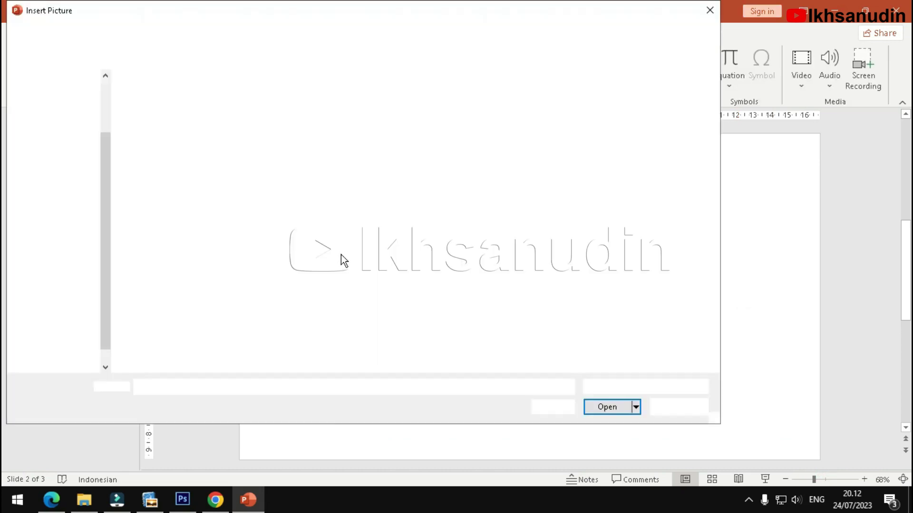
click(148, 228)
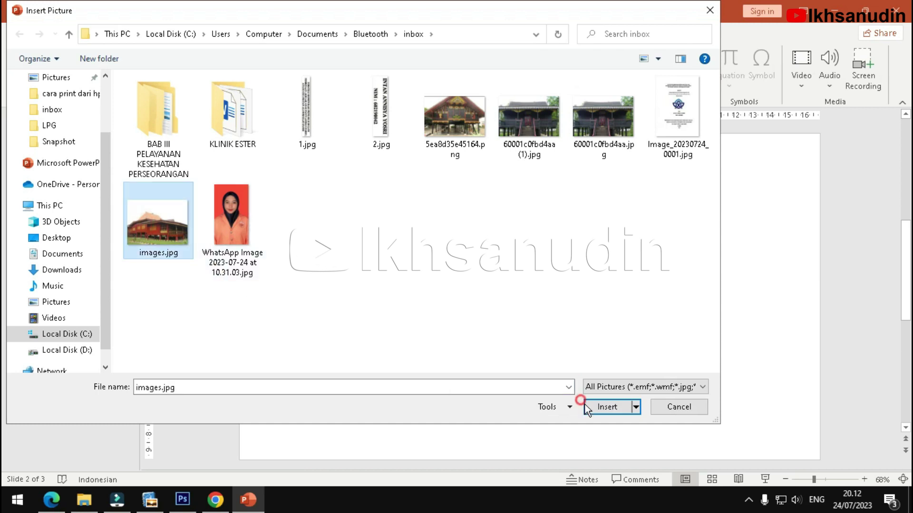
click(592, 408)
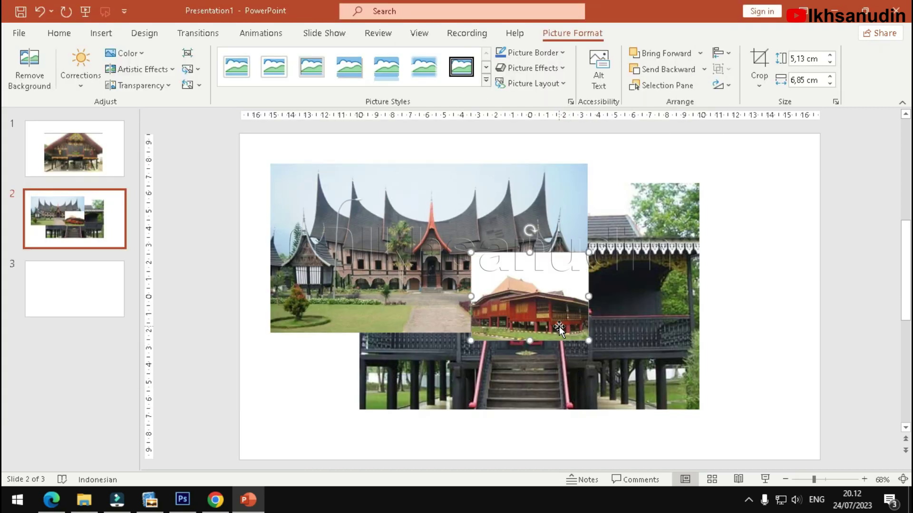
drag(550, 291, 731, 345)
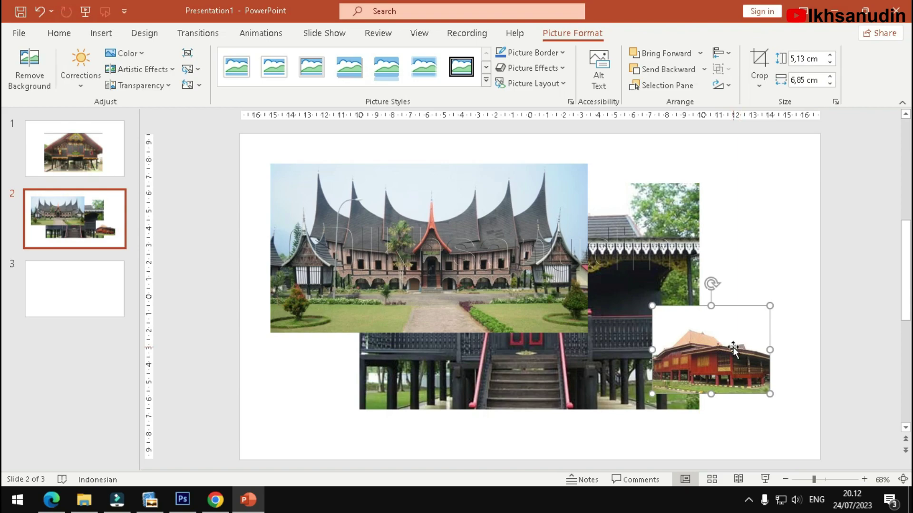
key(alt+Tab)
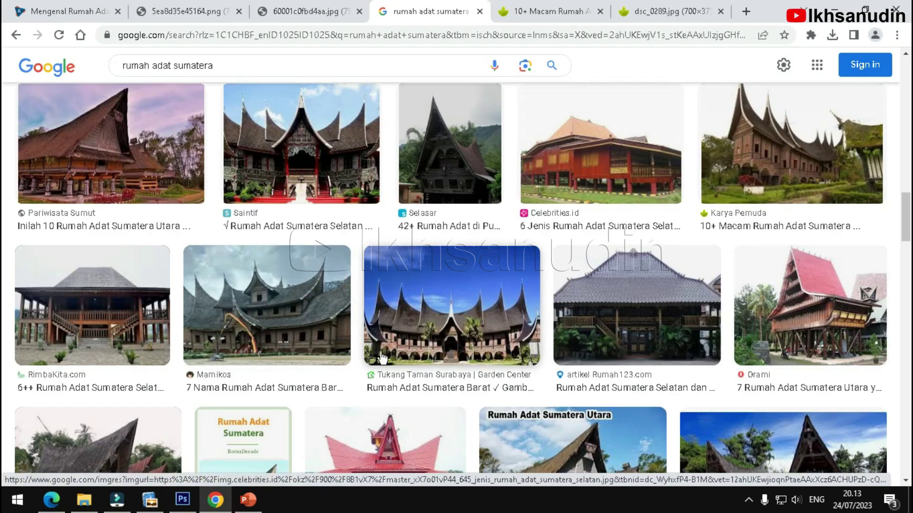
- Copy the RimbaKita wooden stilt house thumbnail from Google Images
right_click(118, 301)
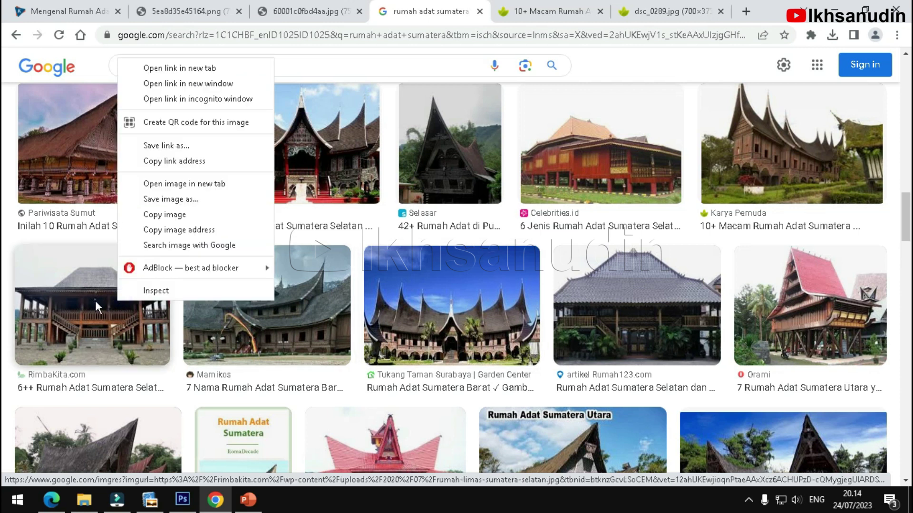
right_click(95, 301)
right_click(53, 303)
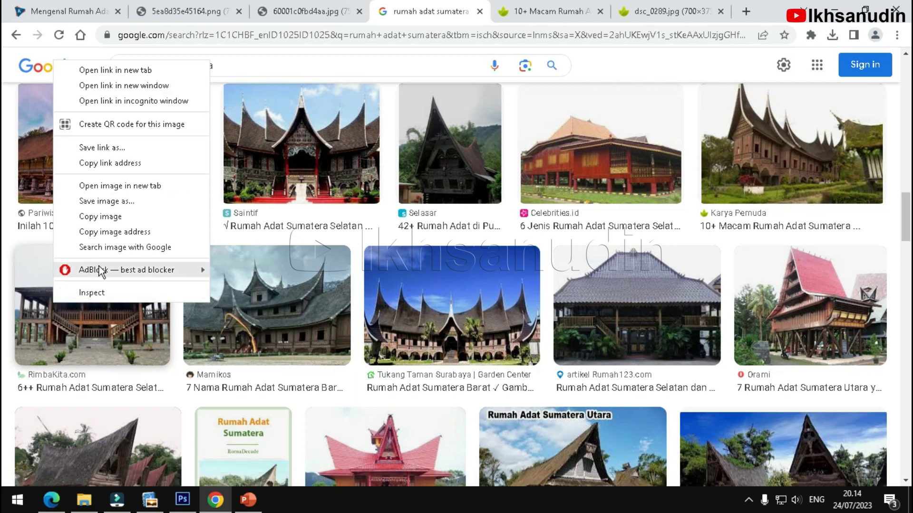
click(142, 216)
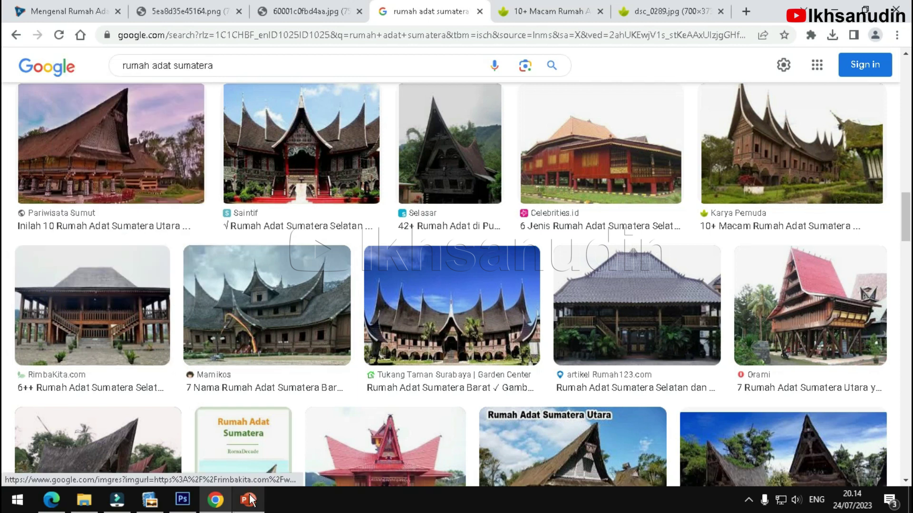
- Paste the RimbaKita house onto slide 2 and move it to the lower left
click(247, 500)
click(291, 395)
click(21, 61)
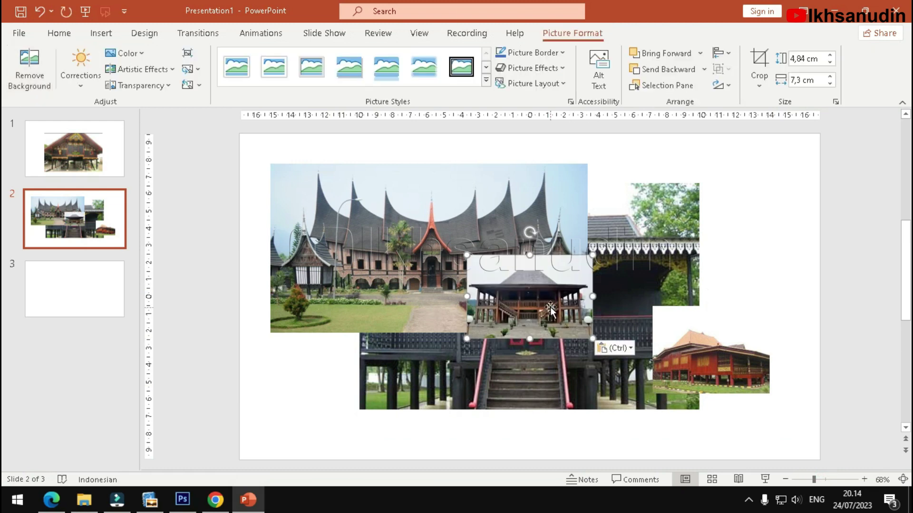
drag(550, 309, 353, 388)
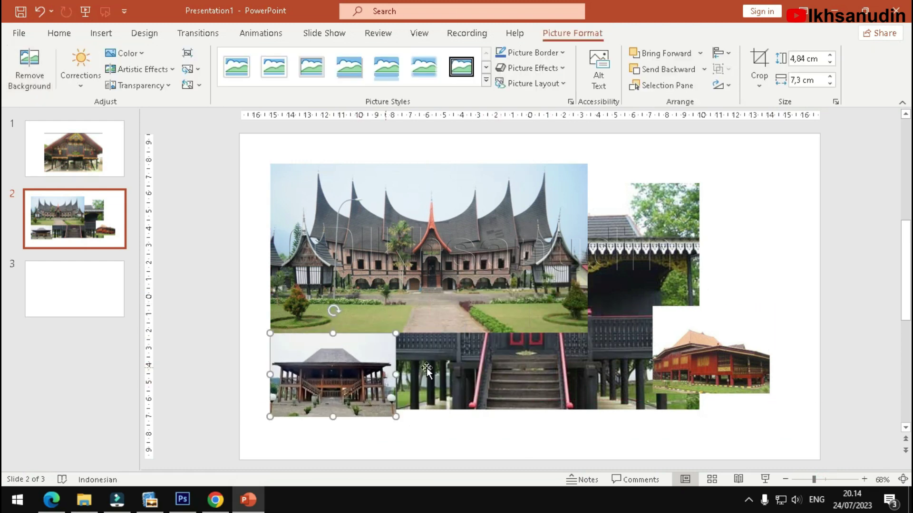
click(215, 499)
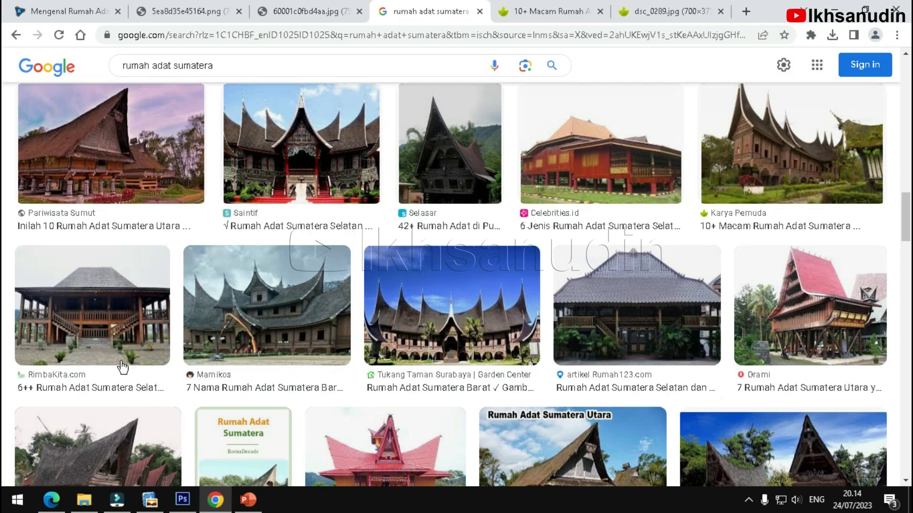
- Open the RimbaKita stilt house photo full-size in a new tab
click(101, 312)
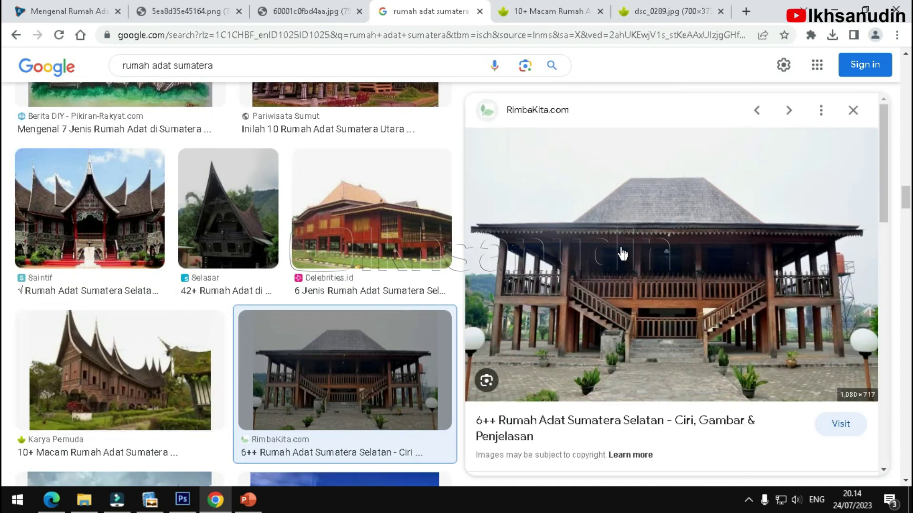
right_click(622, 254)
click(680, 136)
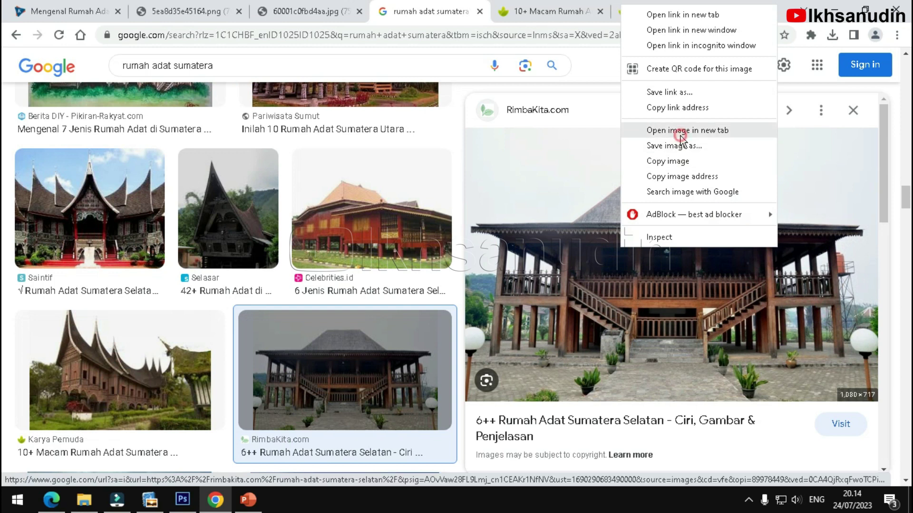
click(680, 136)
mouse_move(674, 11)
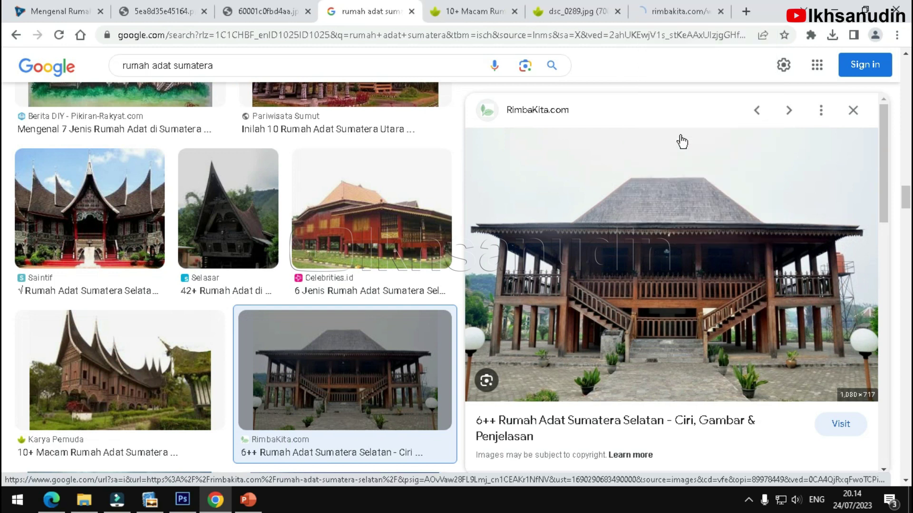
click(666, 14)
- Copy the full-size rumah-limas-sumatera-selatan.jpg image and bring up PowerPoint
right_click(352, 143)
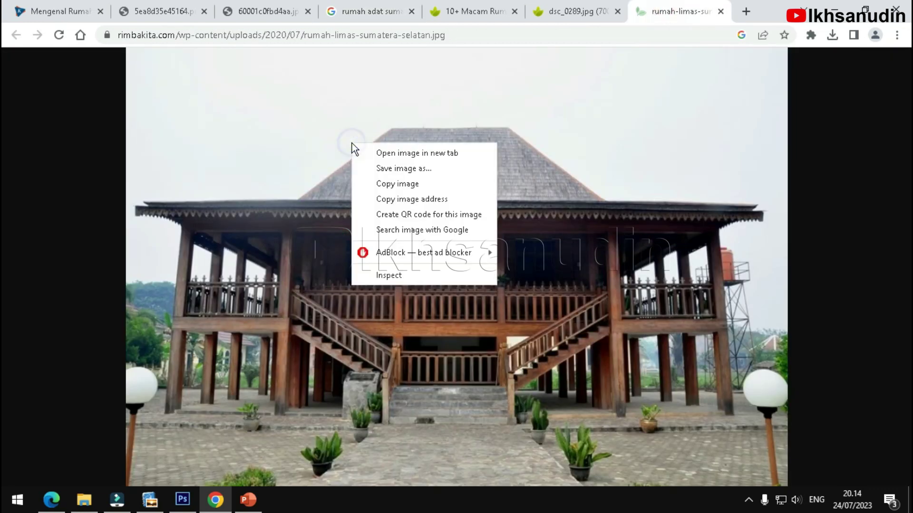
right_click(318, 131)
click(366, 172)
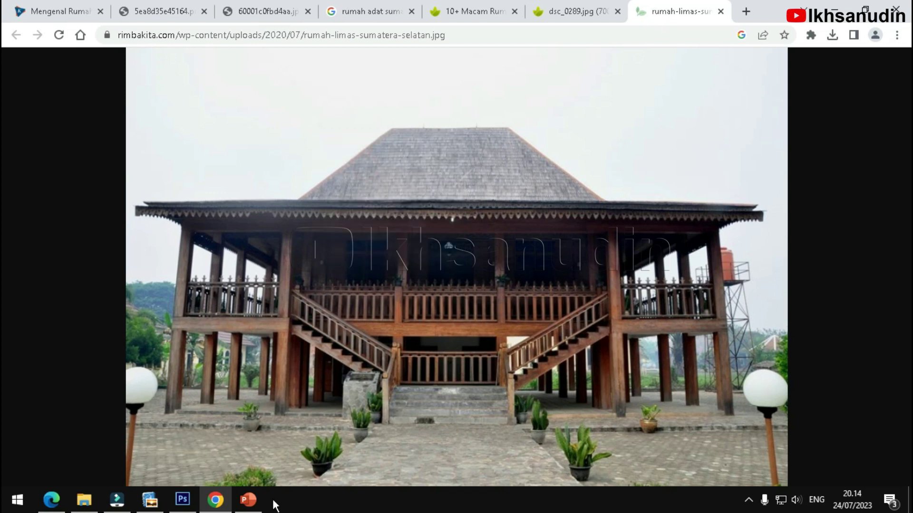
click(247, 499)
- Paste the stilt-house photo onto slide 2, shrink it and move it into the collage
click(747, 307)
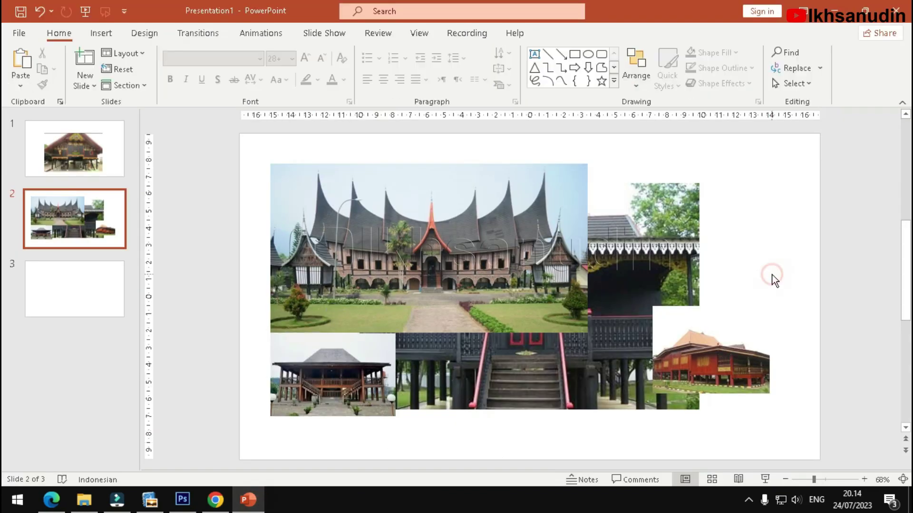
click(21, 60)
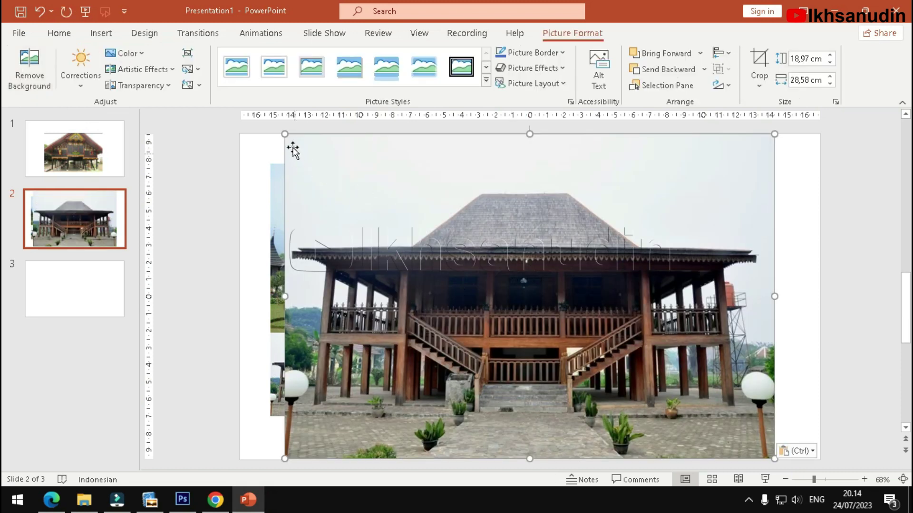
drag(285, 135, 432, 230)
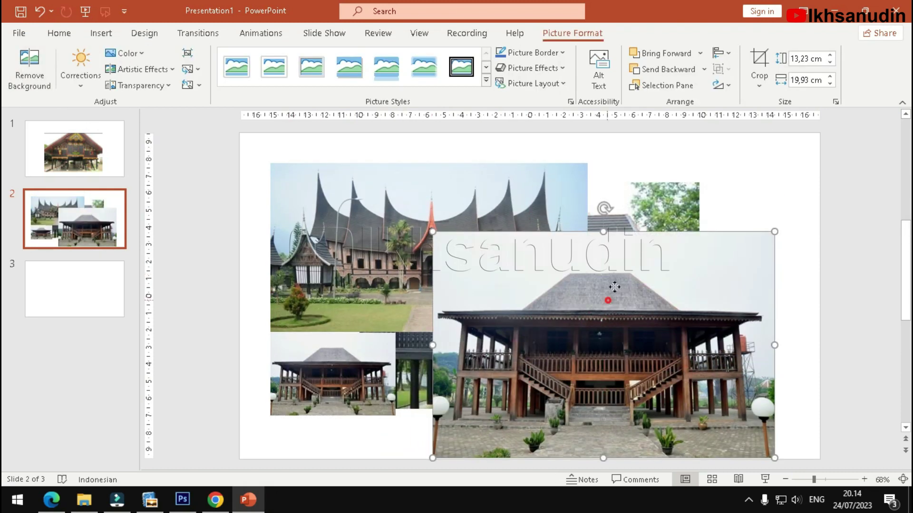
drag(603, 313, 629, 259)
click(328, 384)
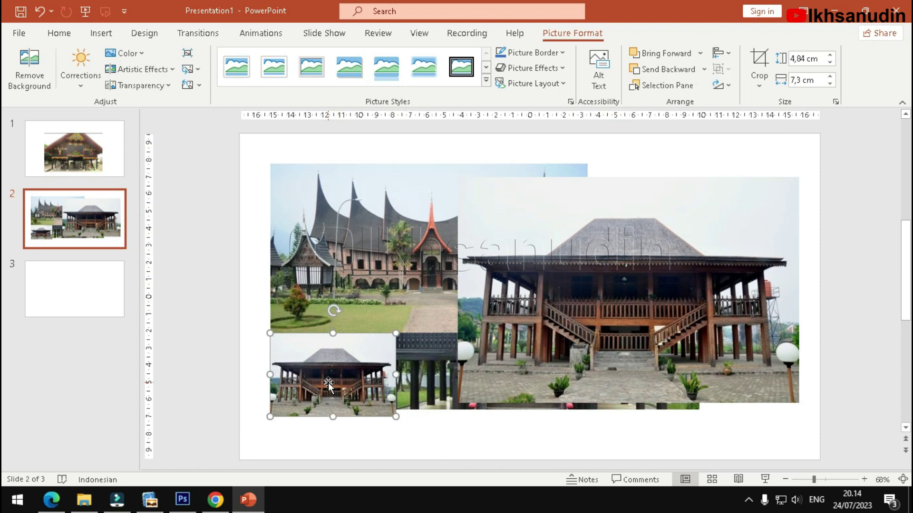
- Move the large stilt-house photo up over the collage and nudge the small red house bottom-right
click(215, 499)
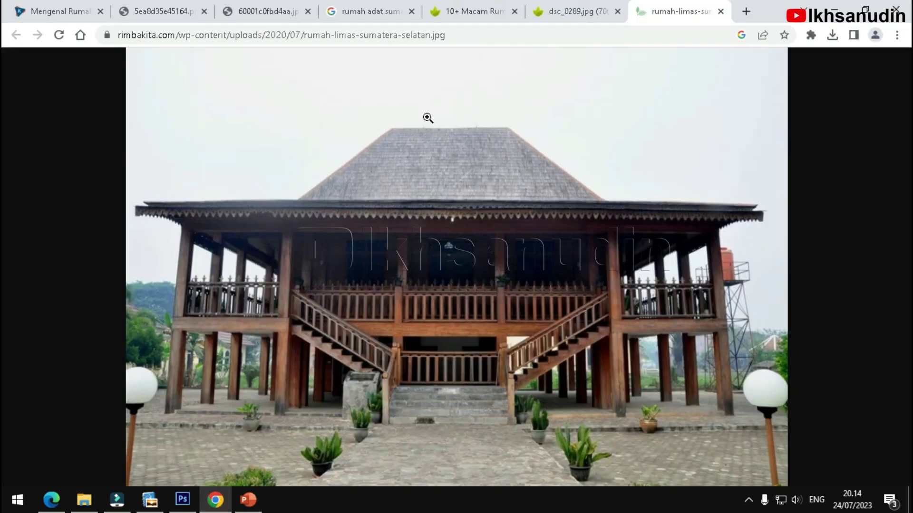
click(371, 11)
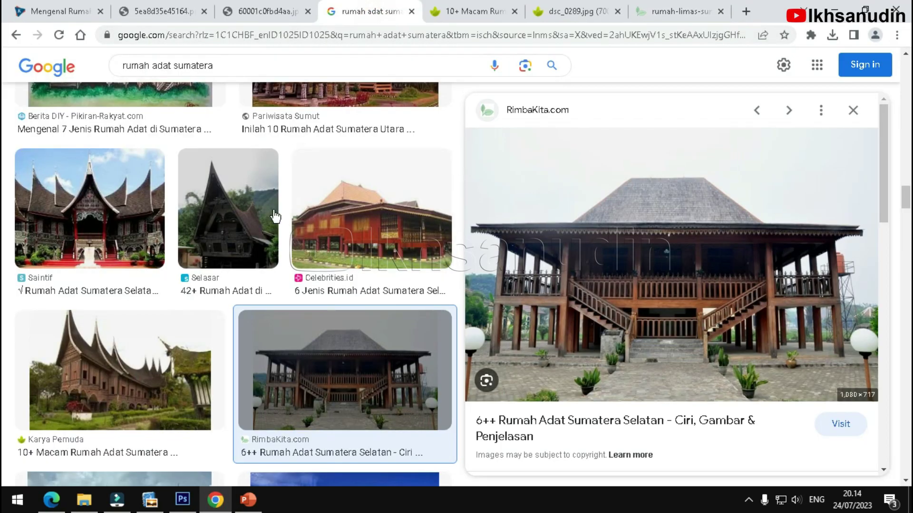
right_click(144, 369)
click(191, 282)
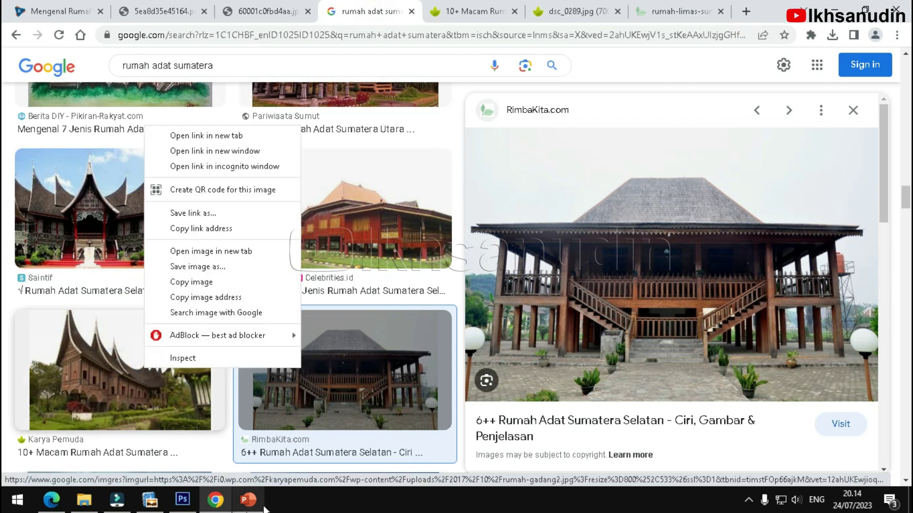
click(248, 499)
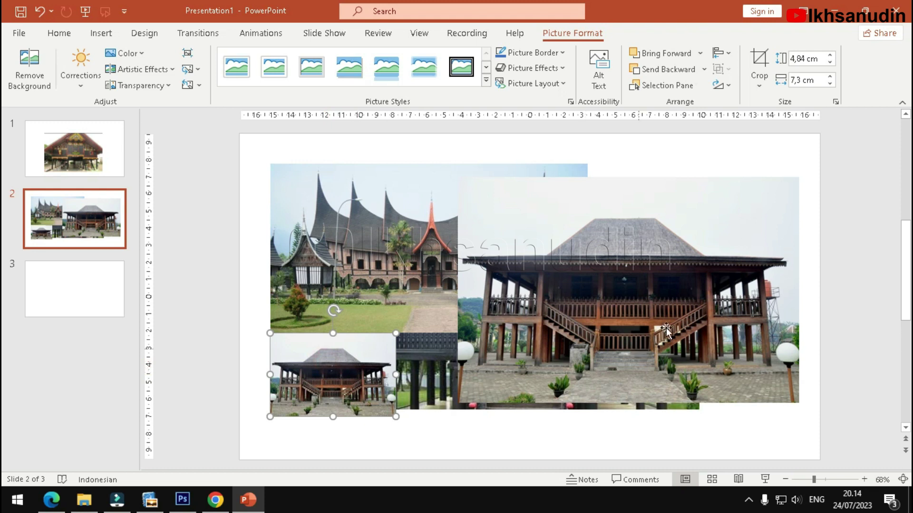
drag(665, 310, 555, 259)
click(745, 371)
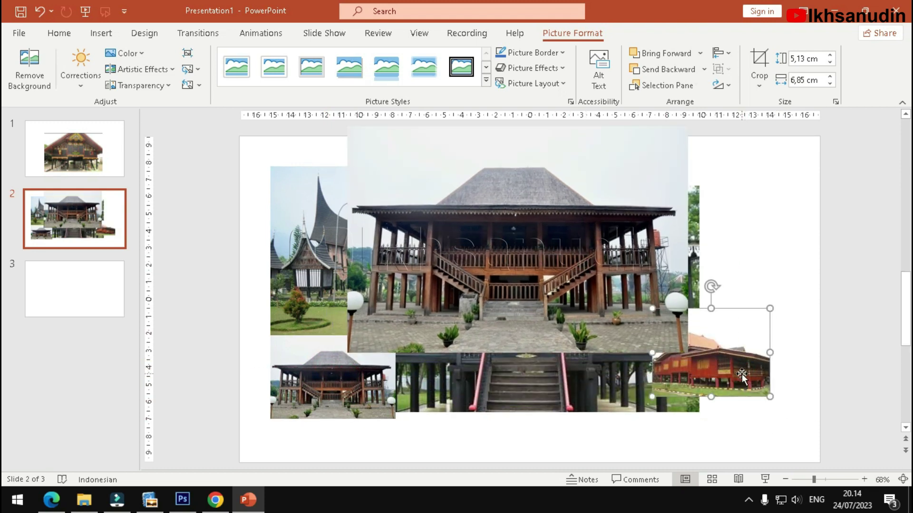
drag(742, 376, 761, 401)
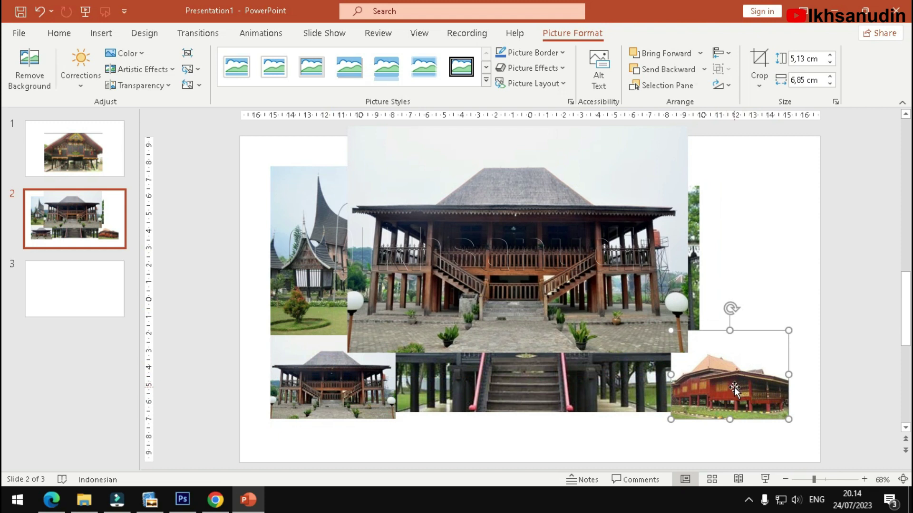
click(215, 499)
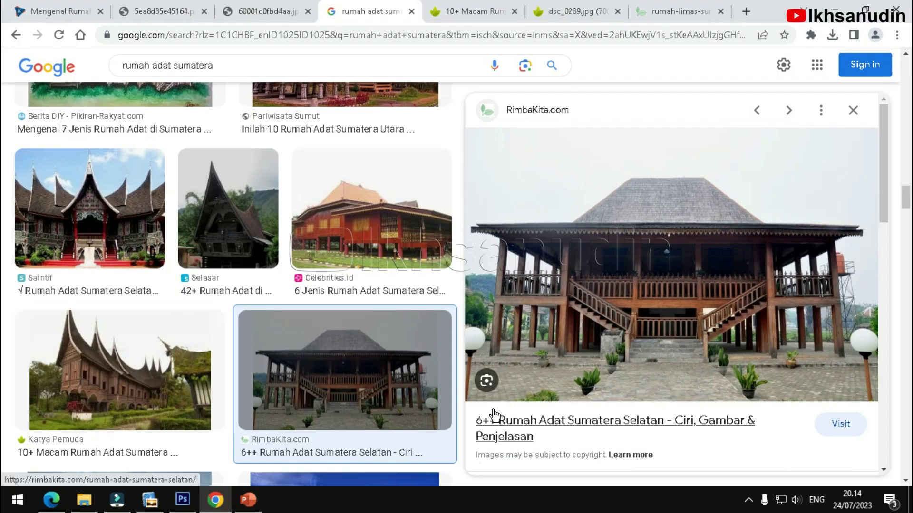
- Preview the Celebrities.id red stilt house result and copy the large image
click(353, 231)
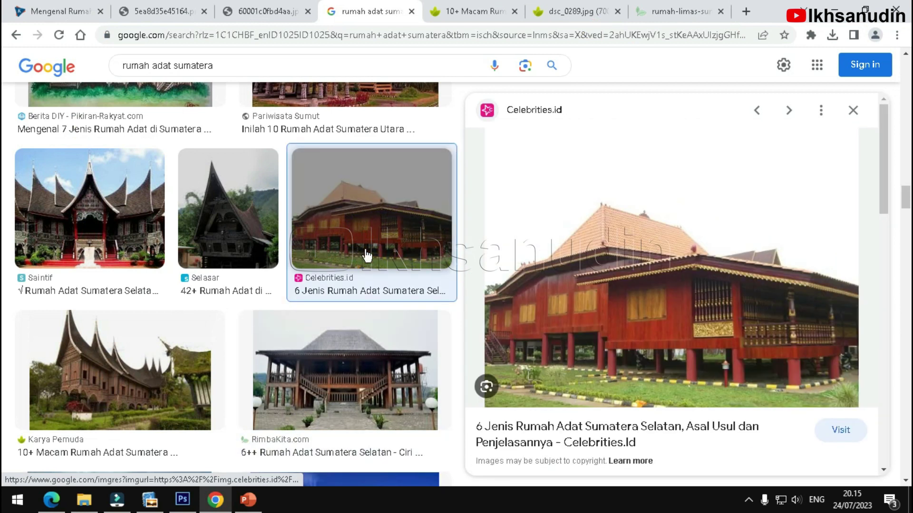
mouse_move(670, 300)
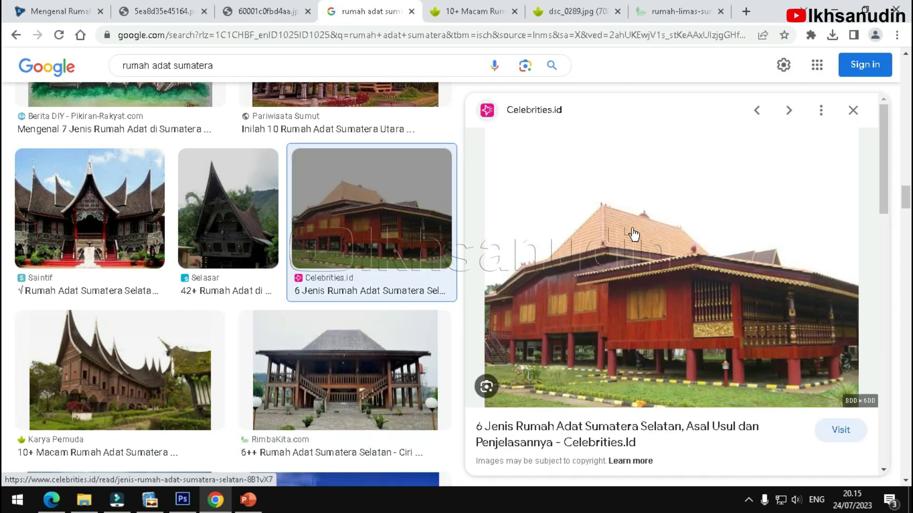
right_click(633, 233)
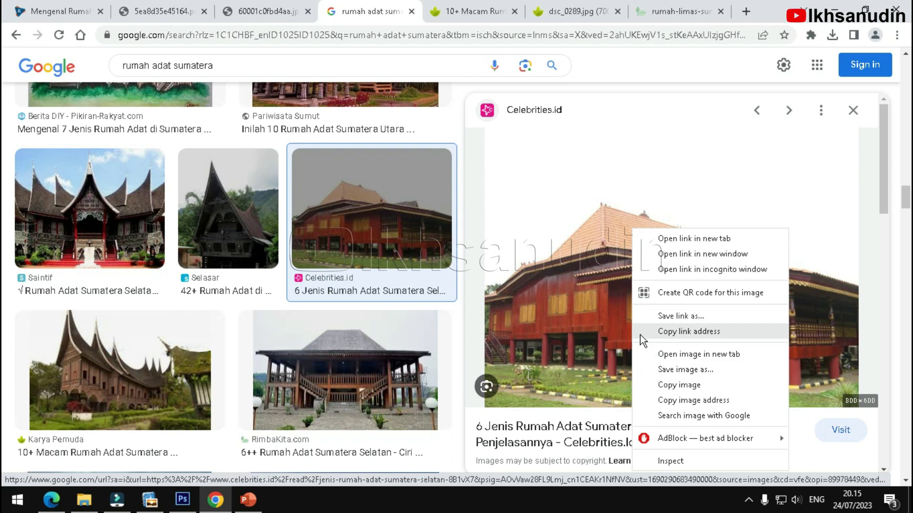
click(687, 385)
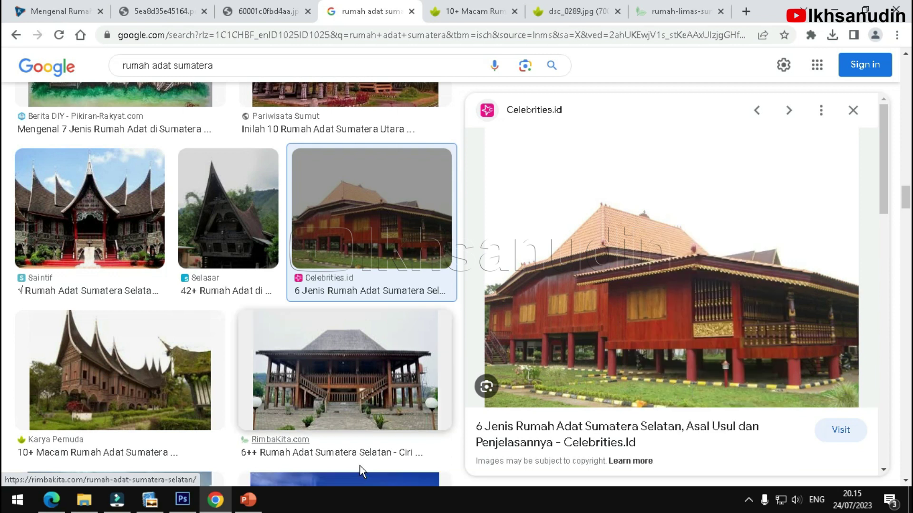
click(248, 500)
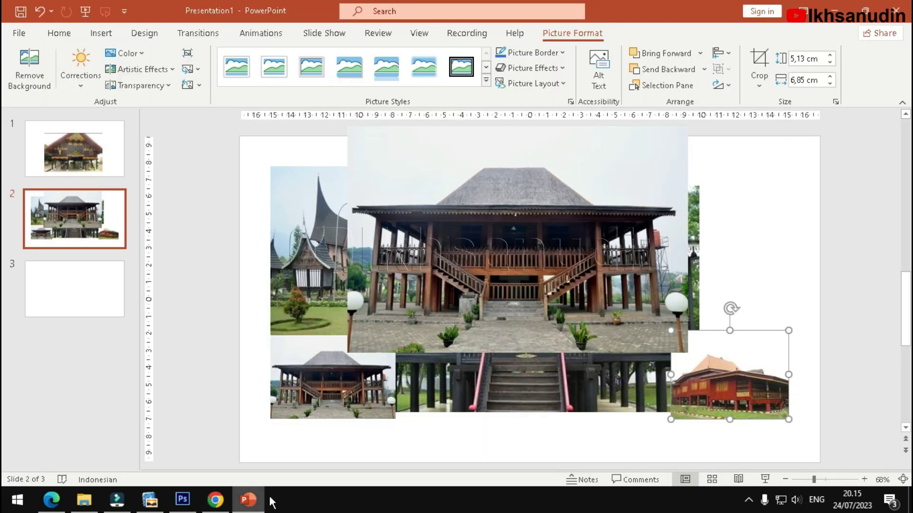
- Paste the red house photo (15,88 × 21,17 cm) onto slide 2's left side
click(740, 227)
click(20, 59)
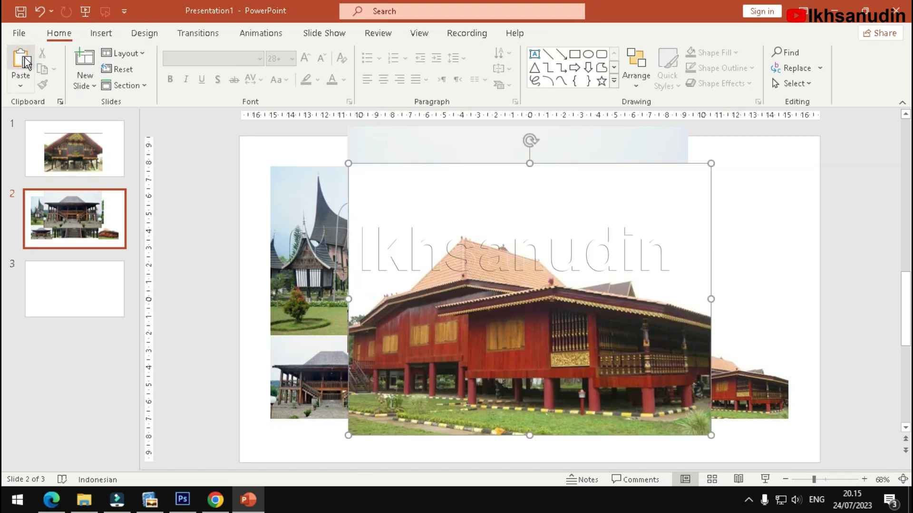
drag(599, 256, 505, 258)
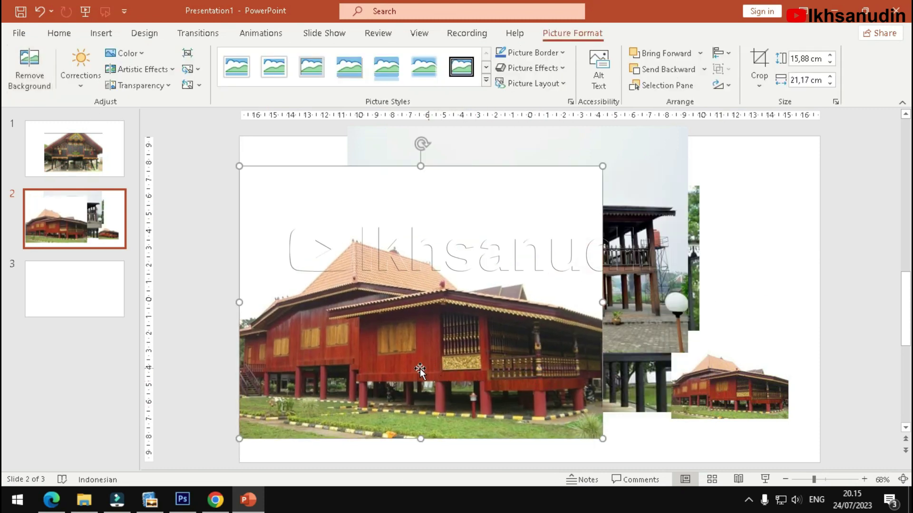
click(206, 504)
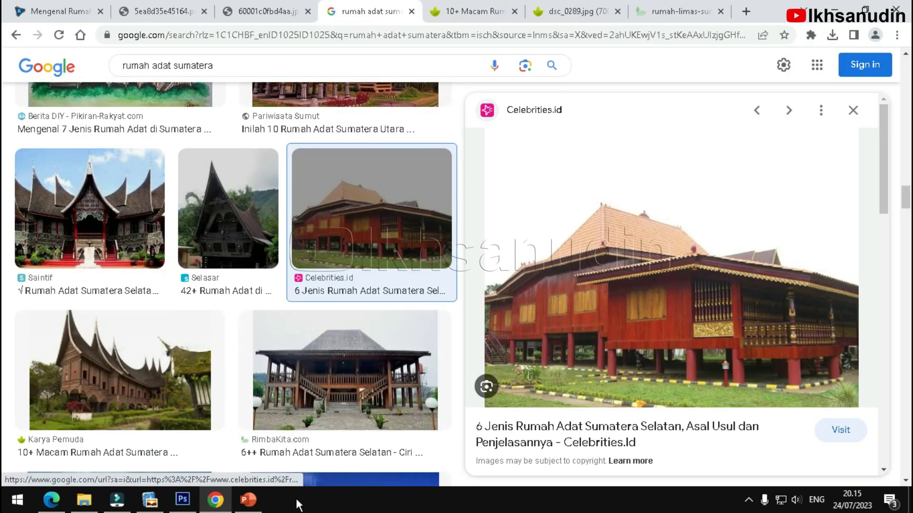
click(248, 500)
click(739, 383)
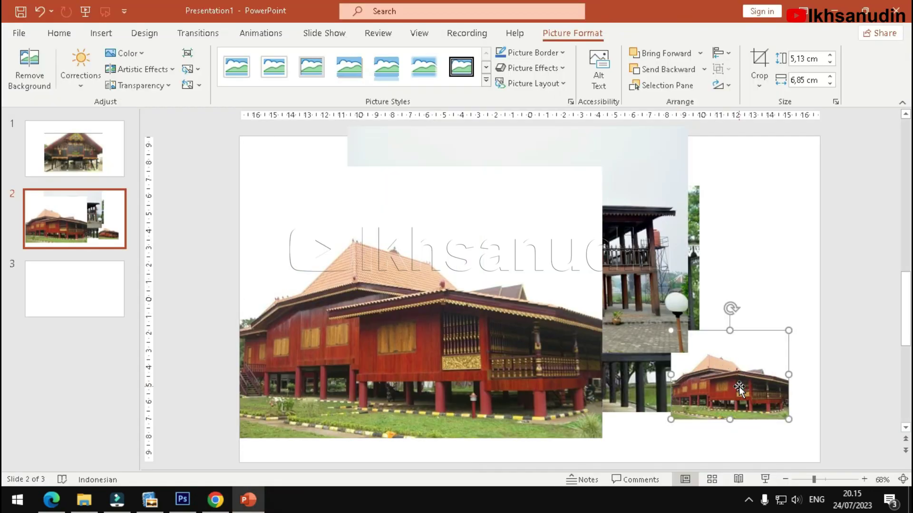
click(216, 499)
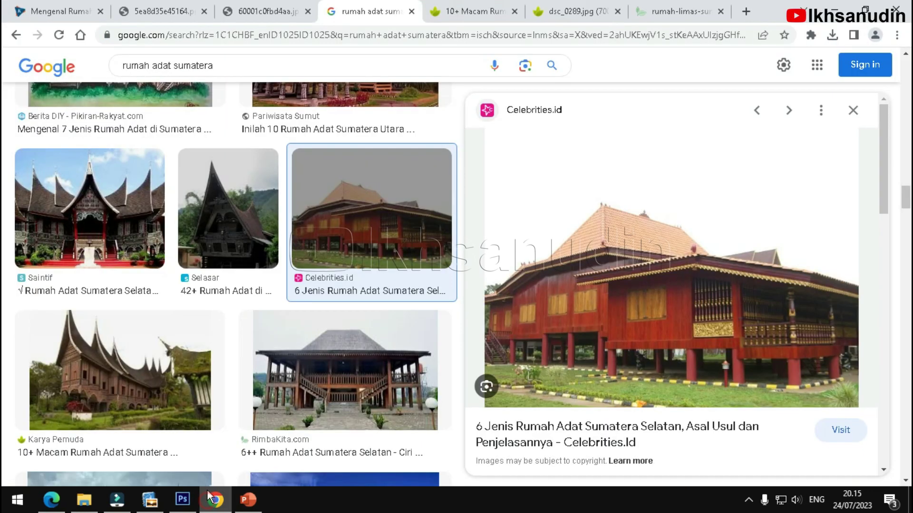
click(262, 505)
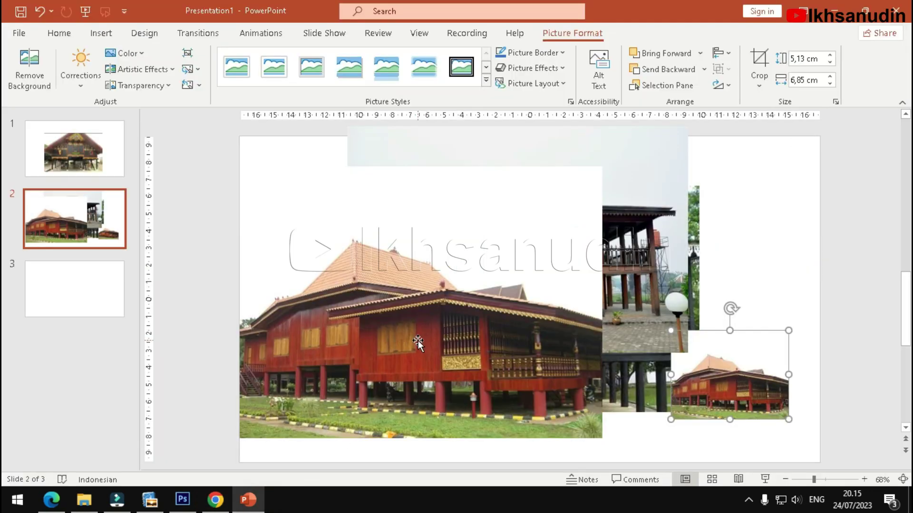